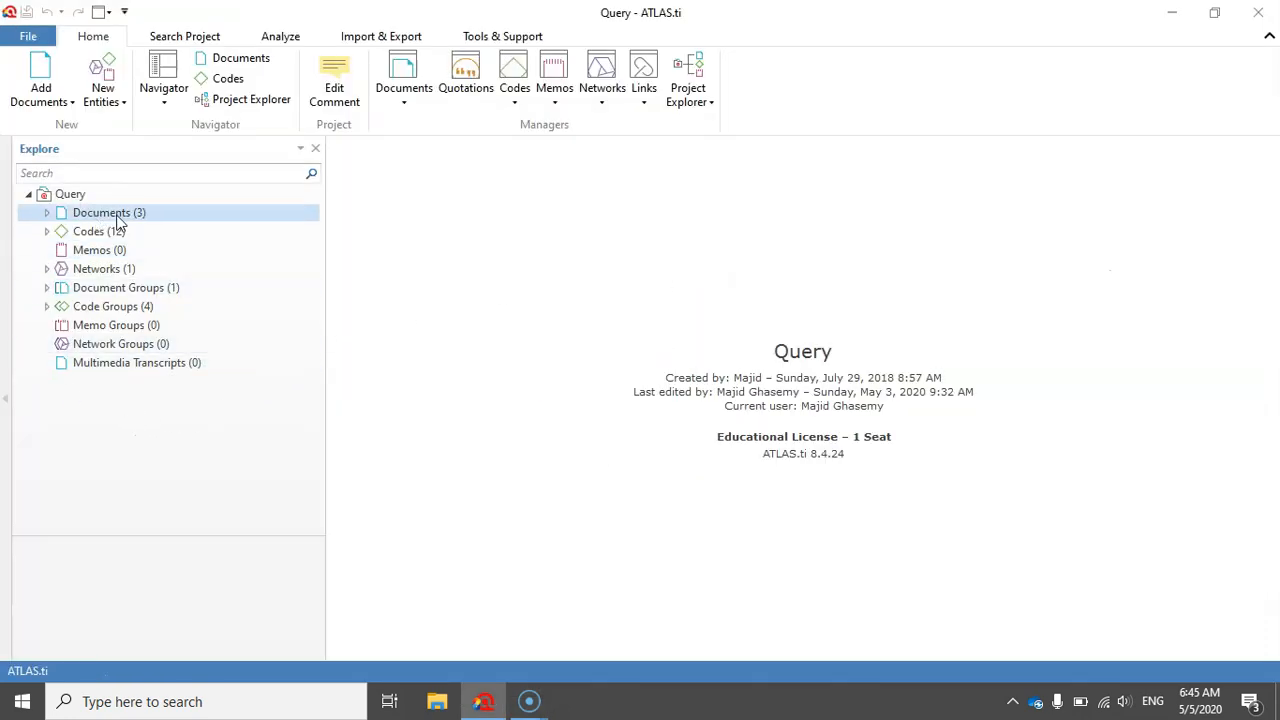
# - Expand the Codes, Networks, Document Groups and Code Groups branches of the project tree to examine their contents
pyautogui.click(47, 231)
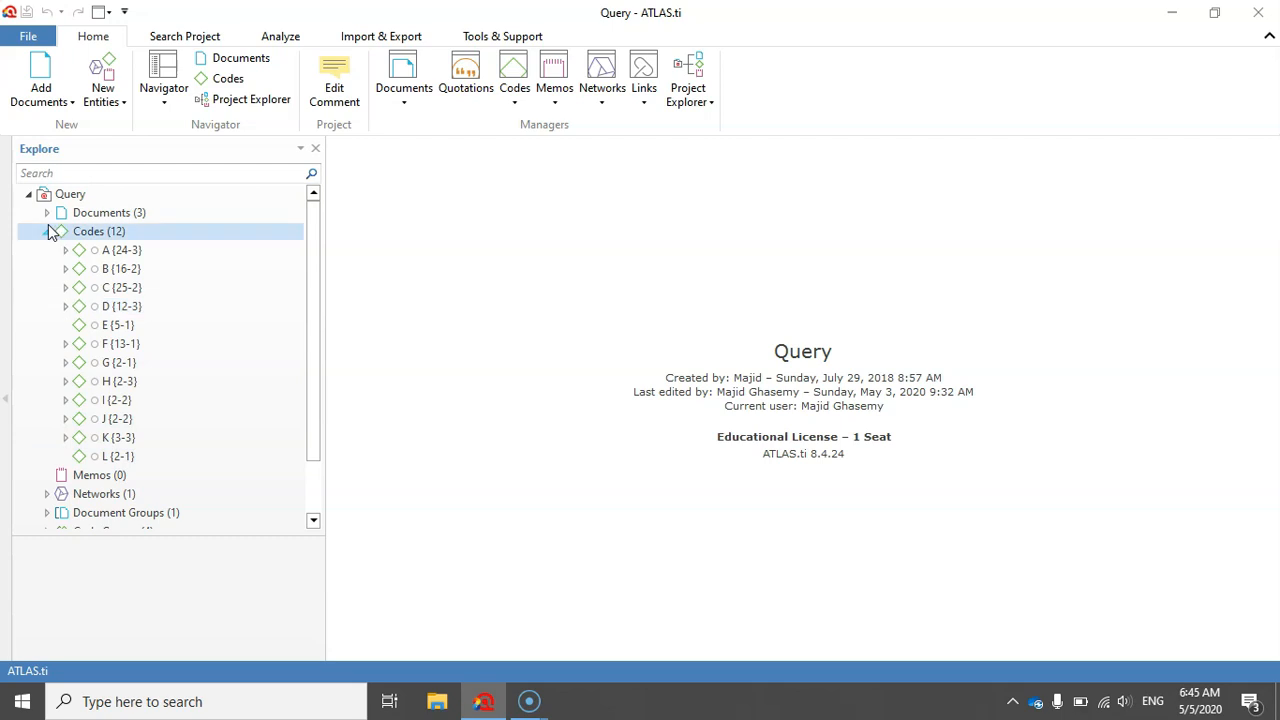
pyautogui.scroll(-2, 310, 320)
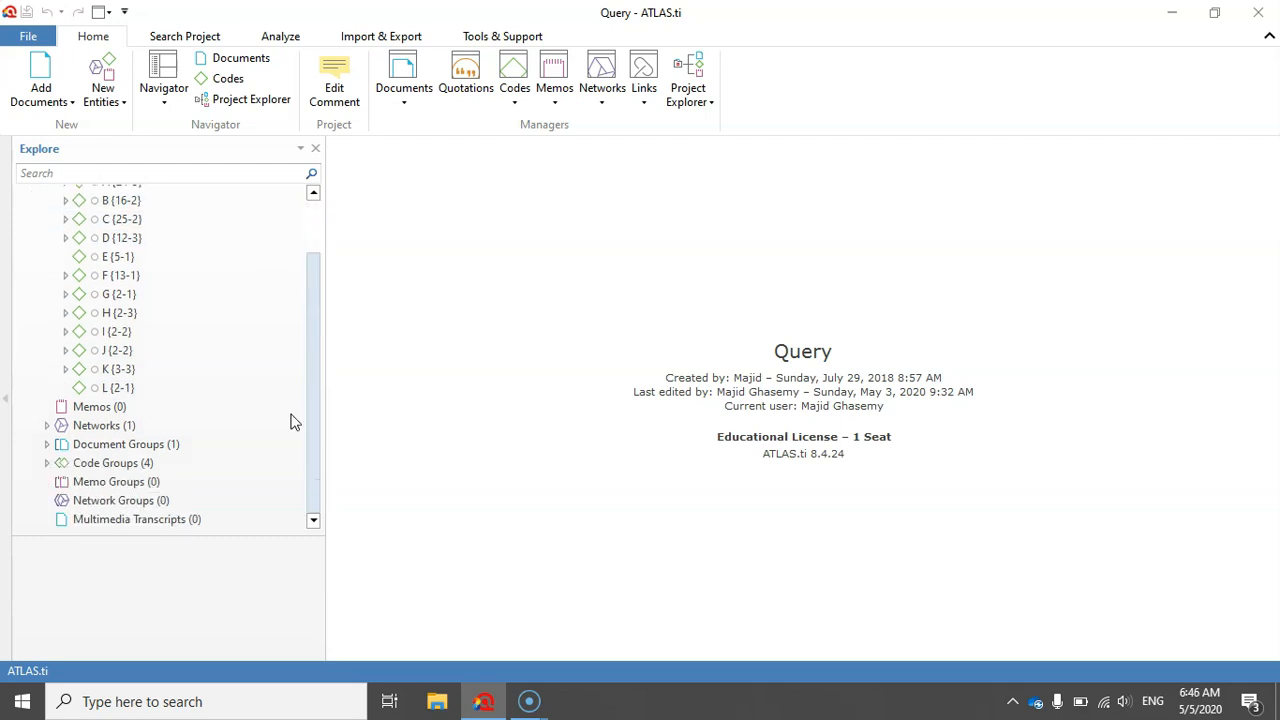
pyautogui.click(47, 426)
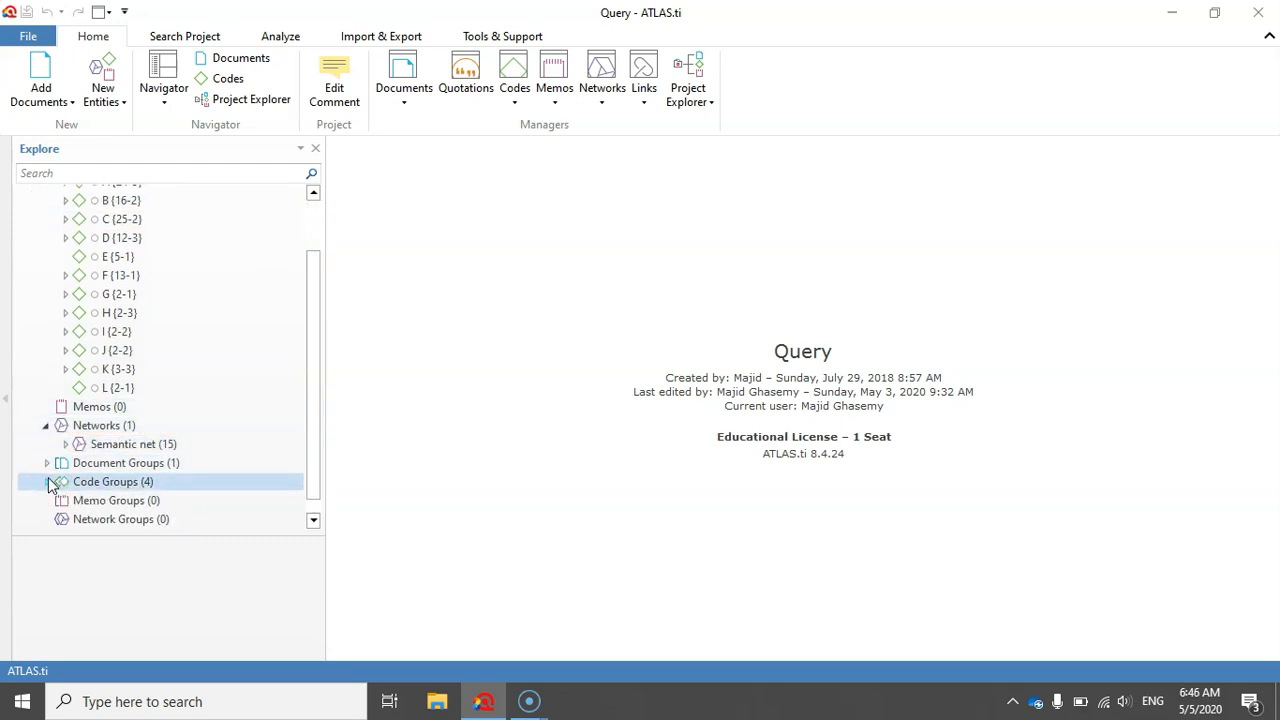
pyautogui.click(46, 464)
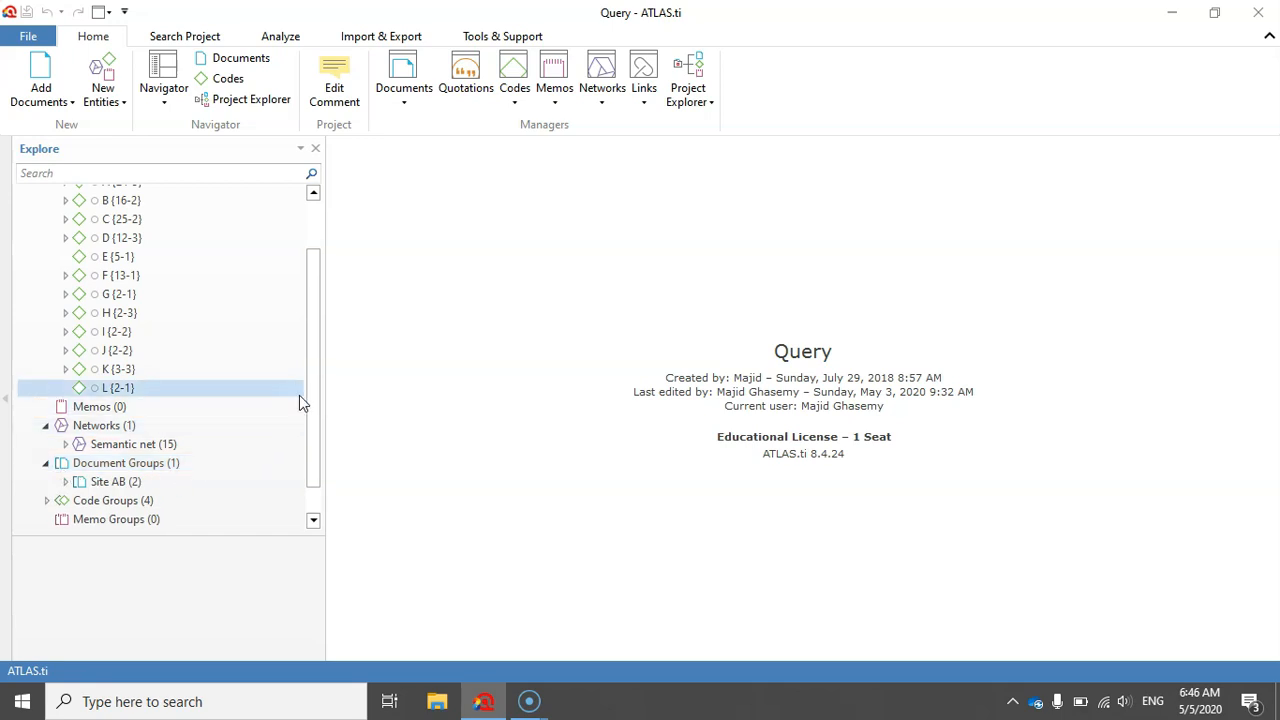
pyautogui.scroll(-1, 312, 420)
pyautogui.scroll(-1, 310, 420)
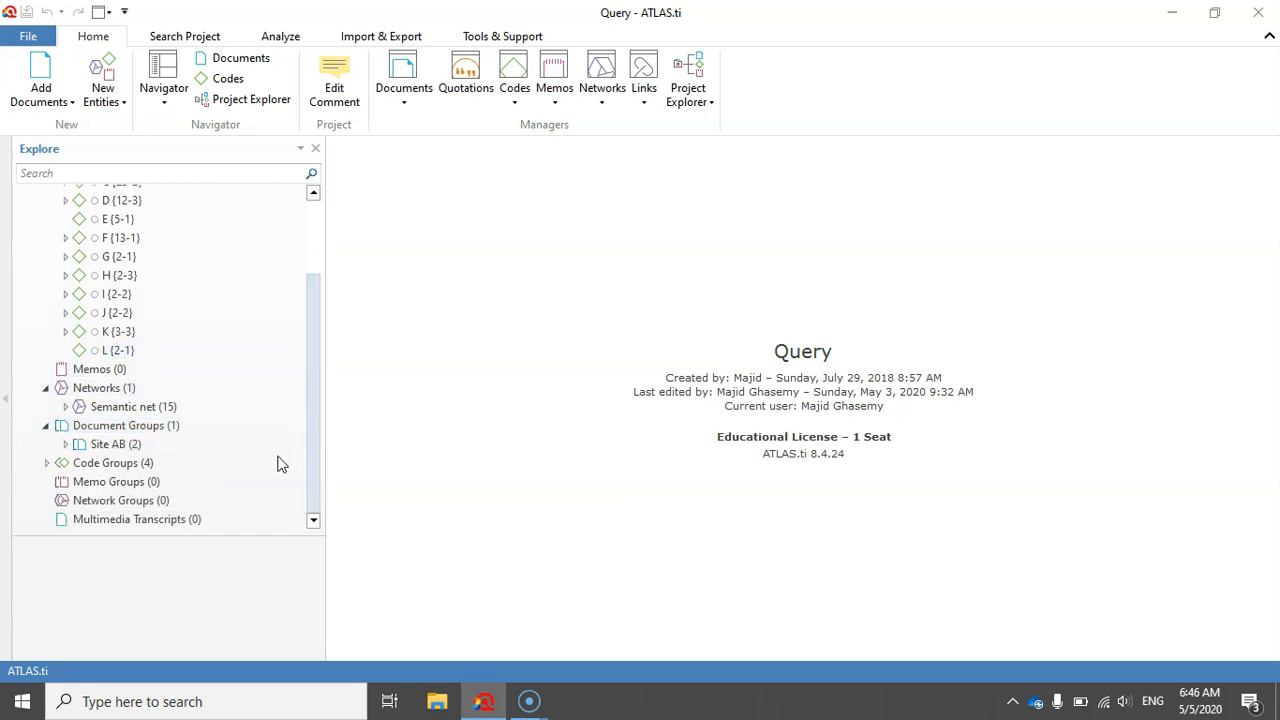
pyautogui.click(46, 464)
pyautogui.scroll(-2, 311, 457)
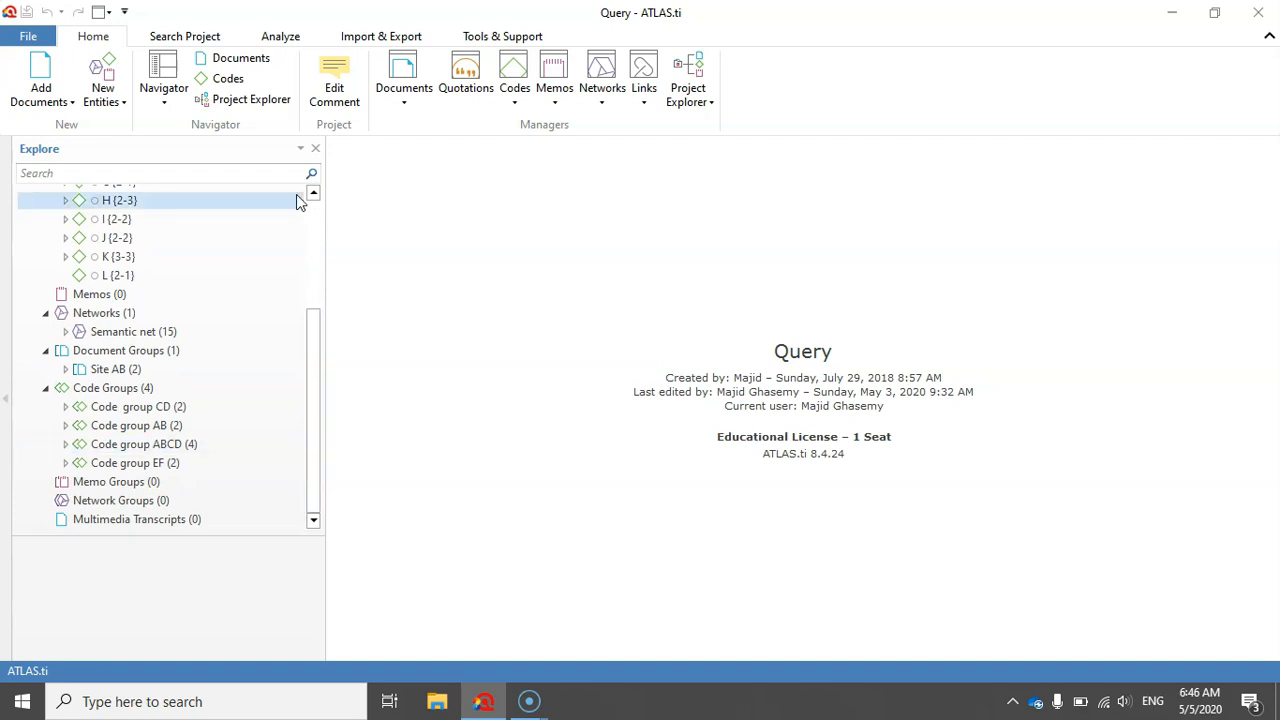
# - Open the Query Tool and add code A as the first term of the query
pyautogui.click(283, 40)
pyautogui.click(22, 78)
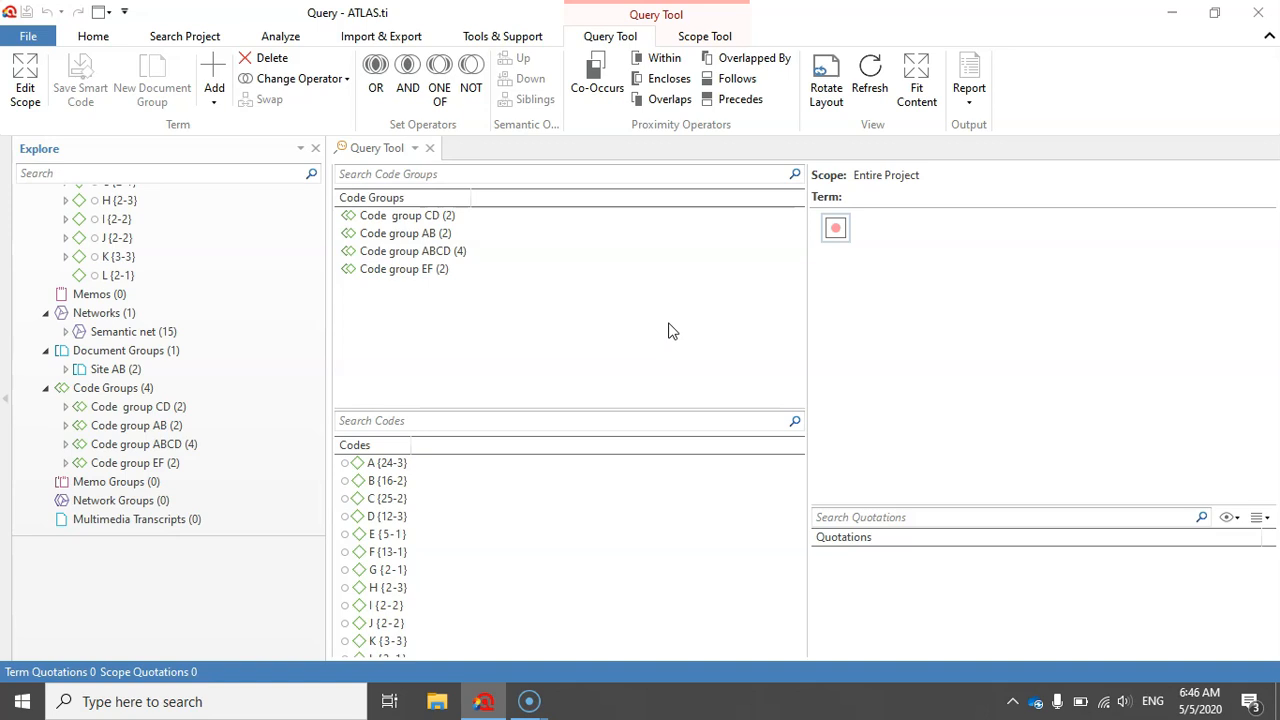
pyautogui.click(402, 465)
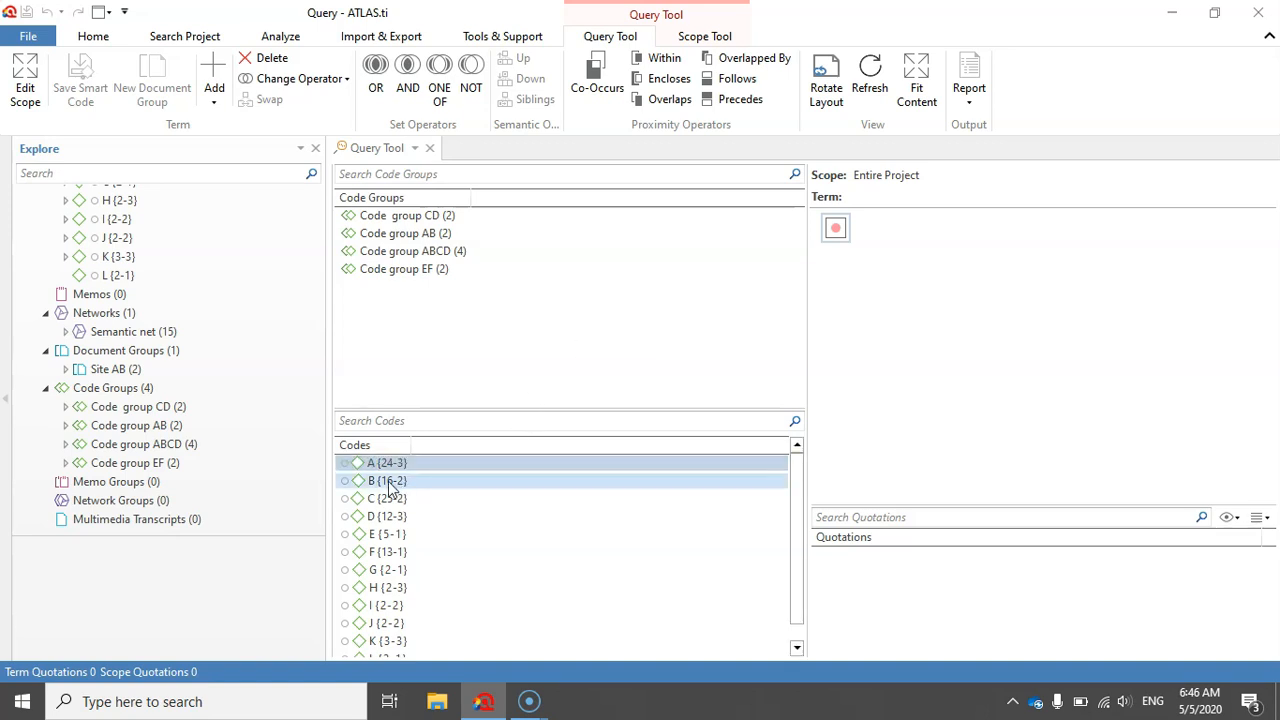
pyautogui.click(388, 482)
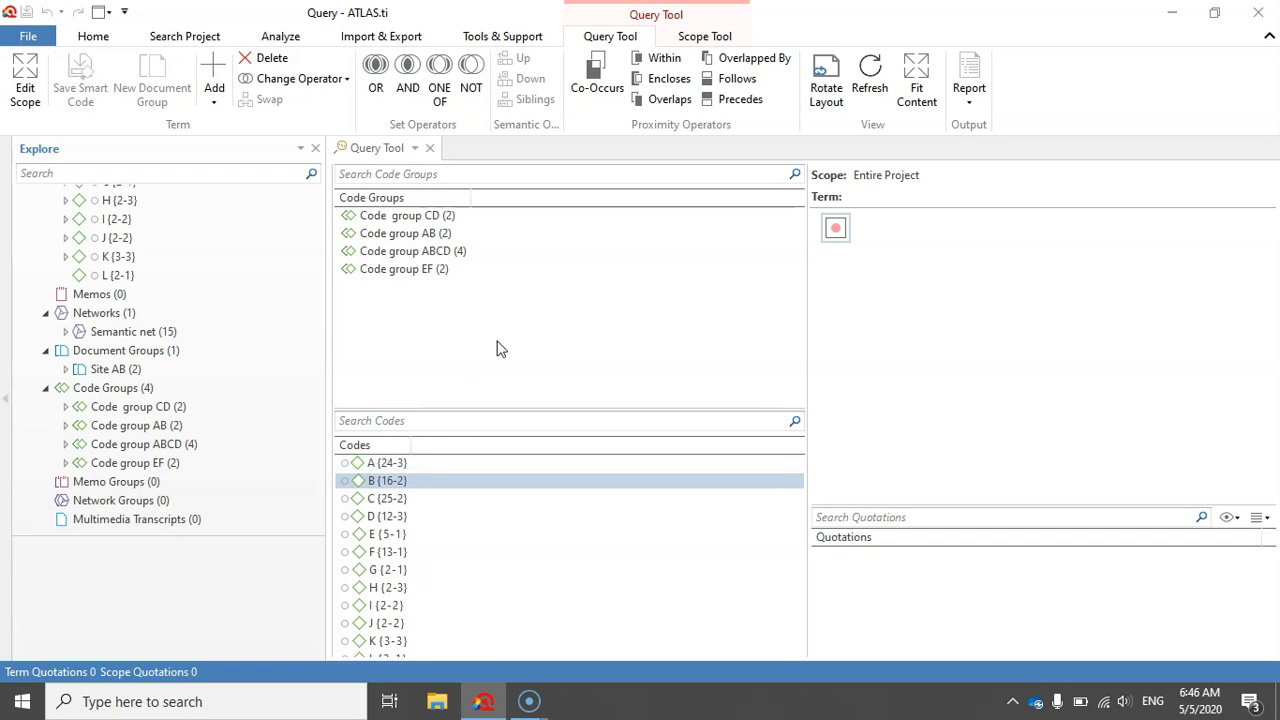
pyautogui.click(383, 466)
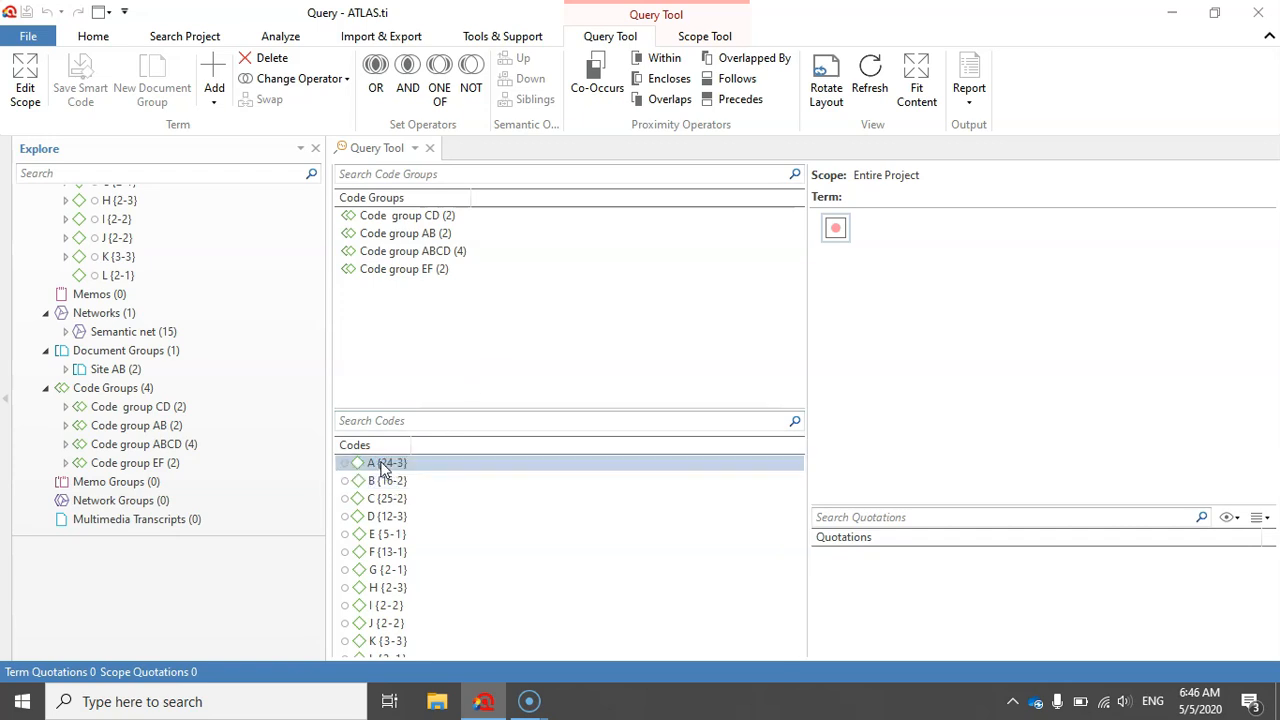
pyautogui.doubleClick(383, 466)
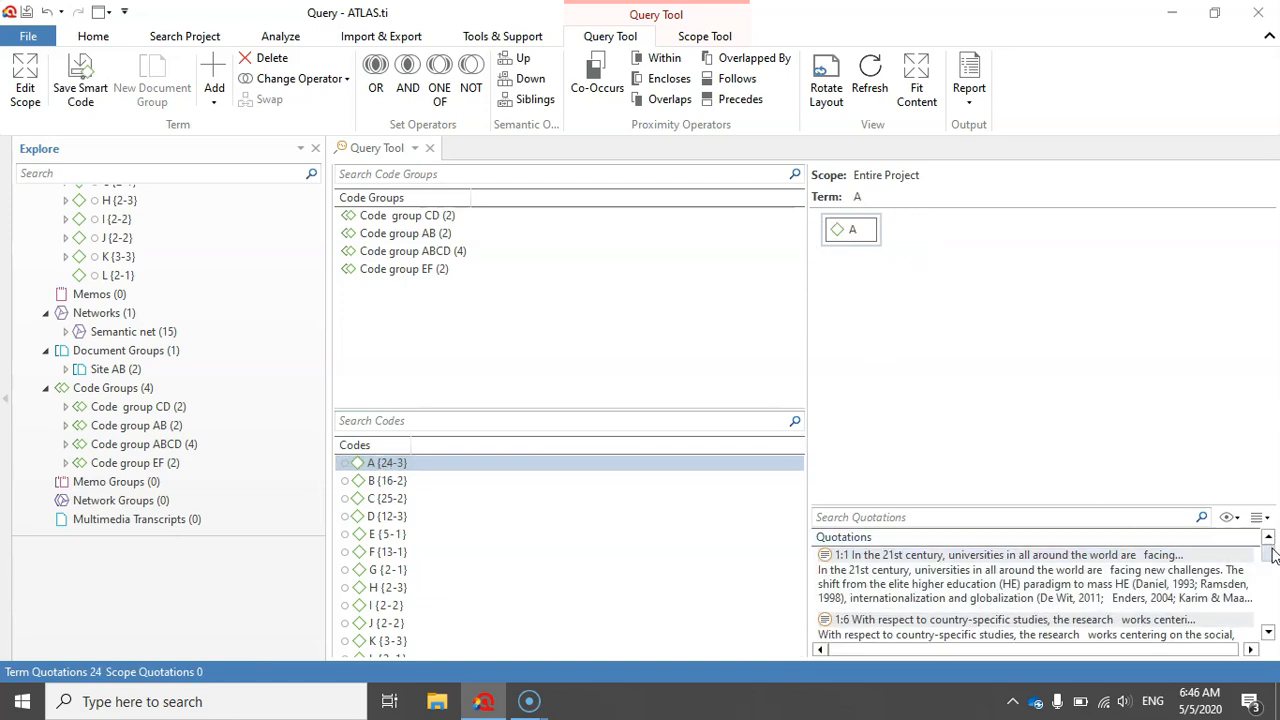
# - Look through the list of quotations retrieved for code A
pyautogui.click(1268, 633)
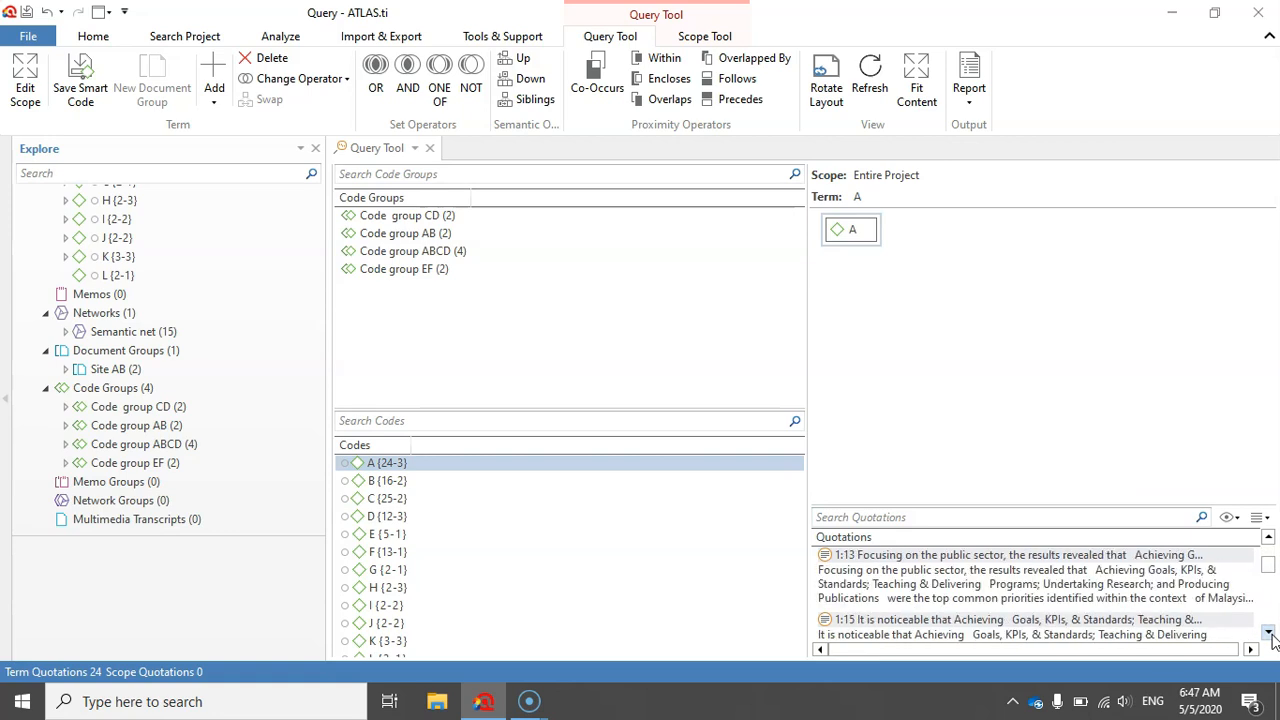
pyautogui.click(1268, 633)
pyautogui.click(1268, 633)
pyautogui.click(1268, 633)
pyautogui.click(1268, 633)
pyautogui.click(1270, 633)
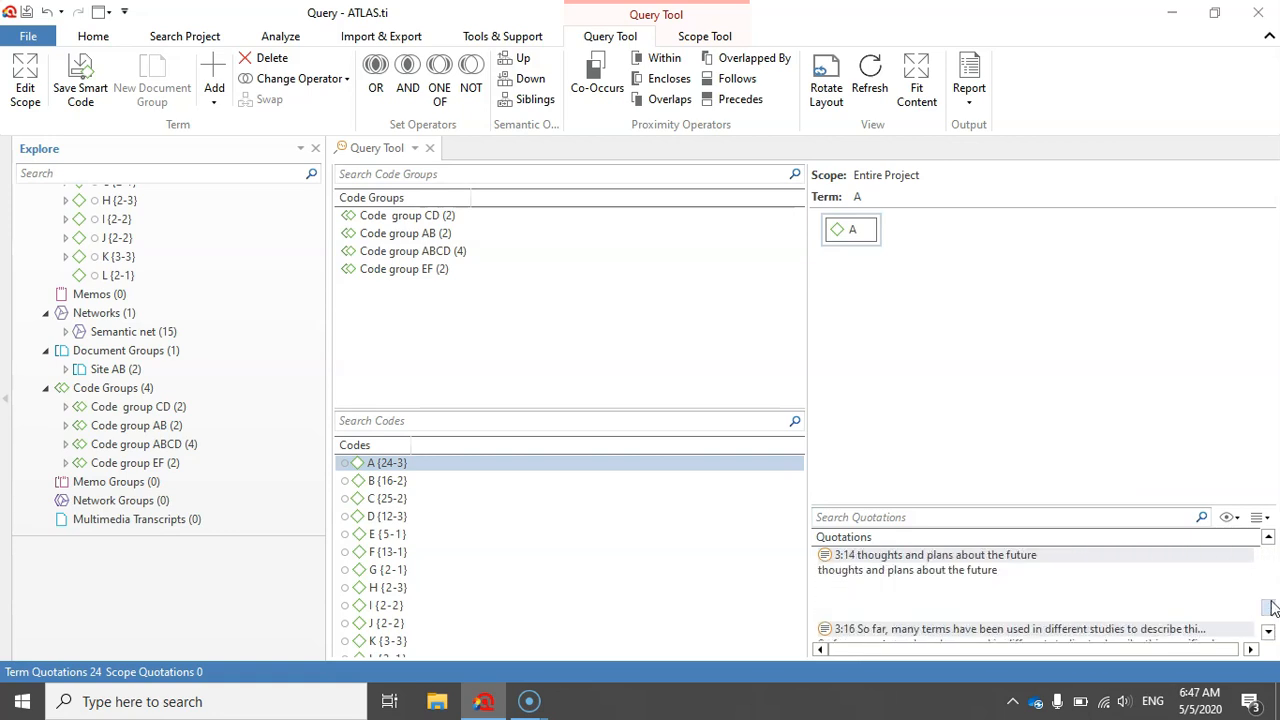
pyautogui.moveTo(1271, 606); pyautogui.dragTo(1273, 530)
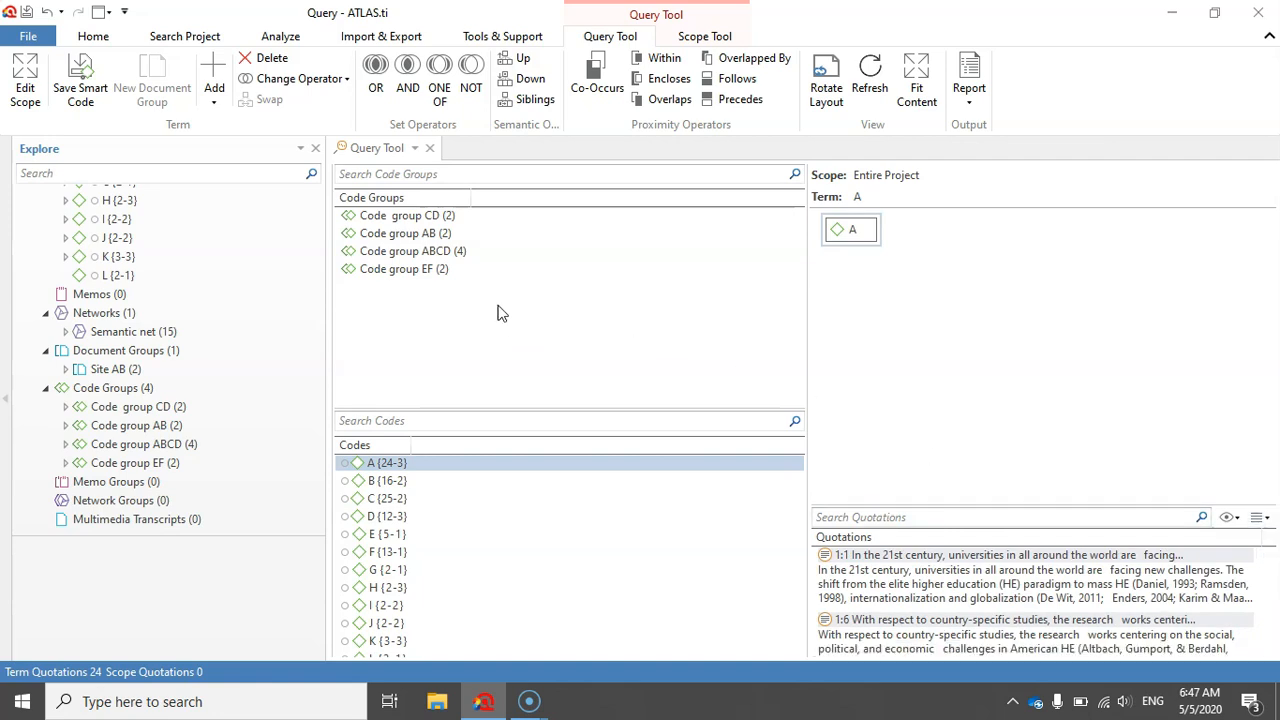
# - Combine code A with code B in the query using the AND operator
pyautogui.click(407, 80)
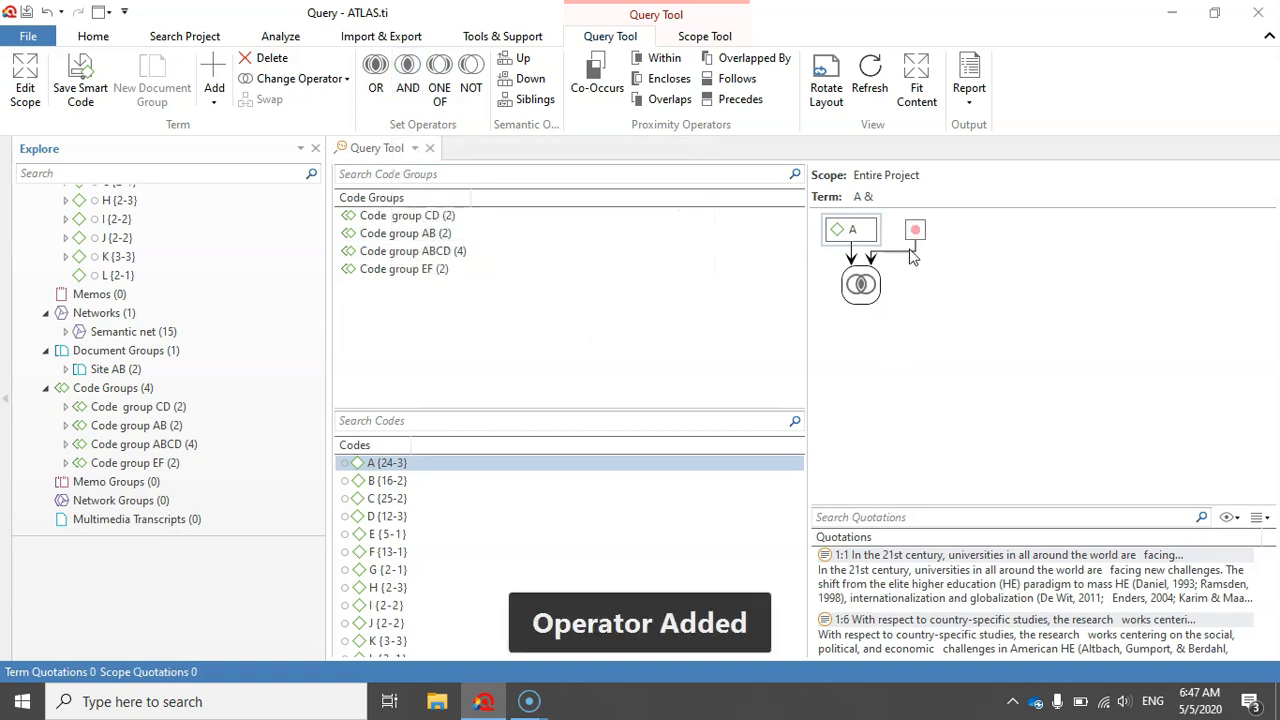
pyautogui.click(917, 231)
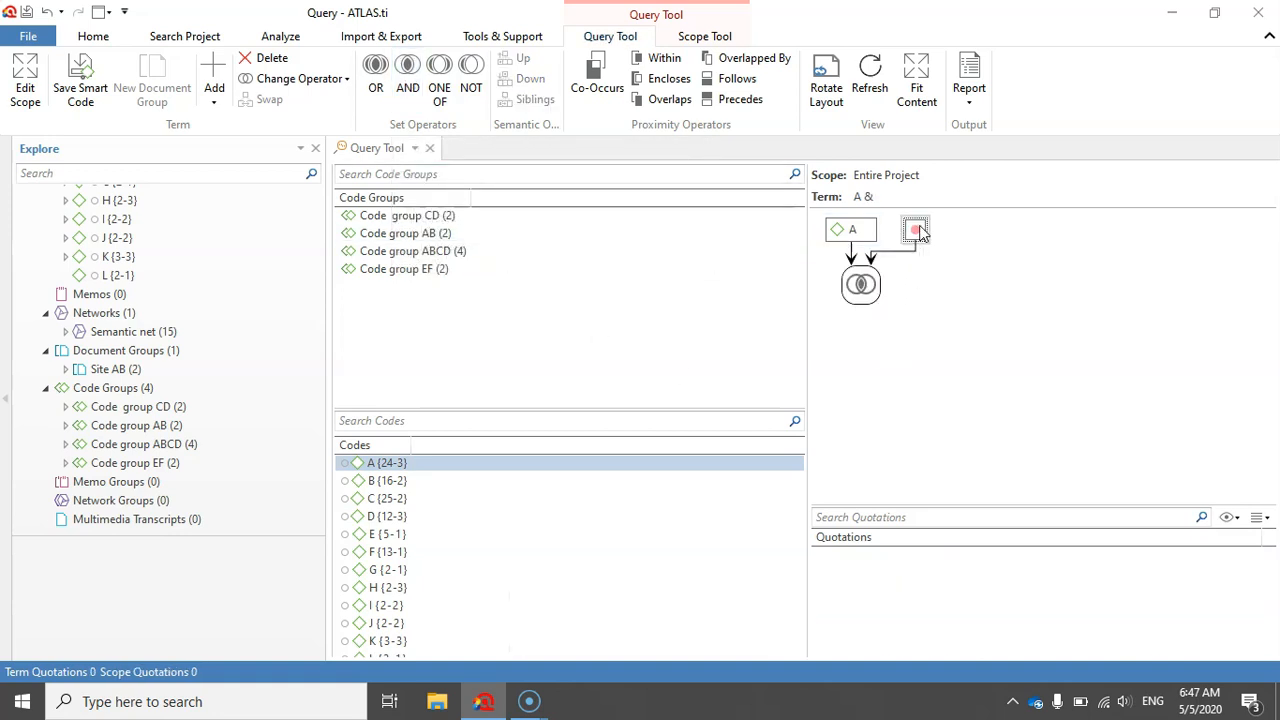
pyautogui.doubleClick(390, 483)
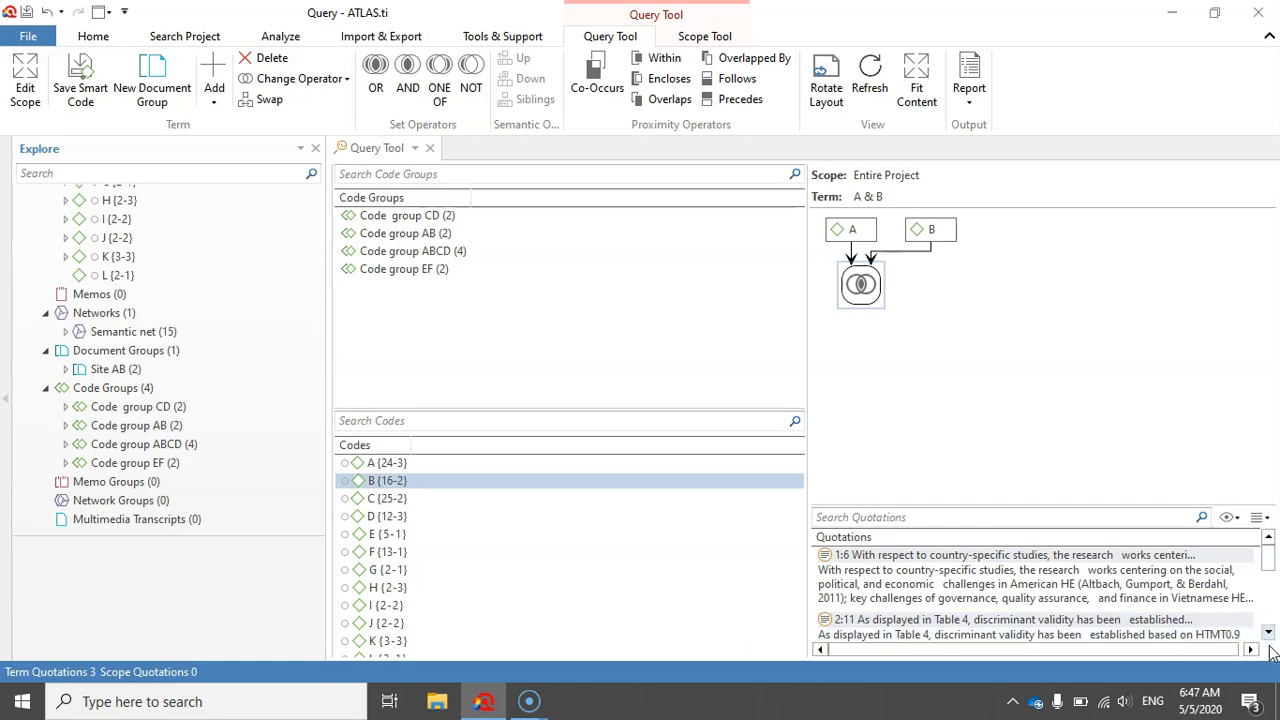
# - Review the quotations matching A & B and enlarge the quotations area
pyautogui.click(1268, 634)
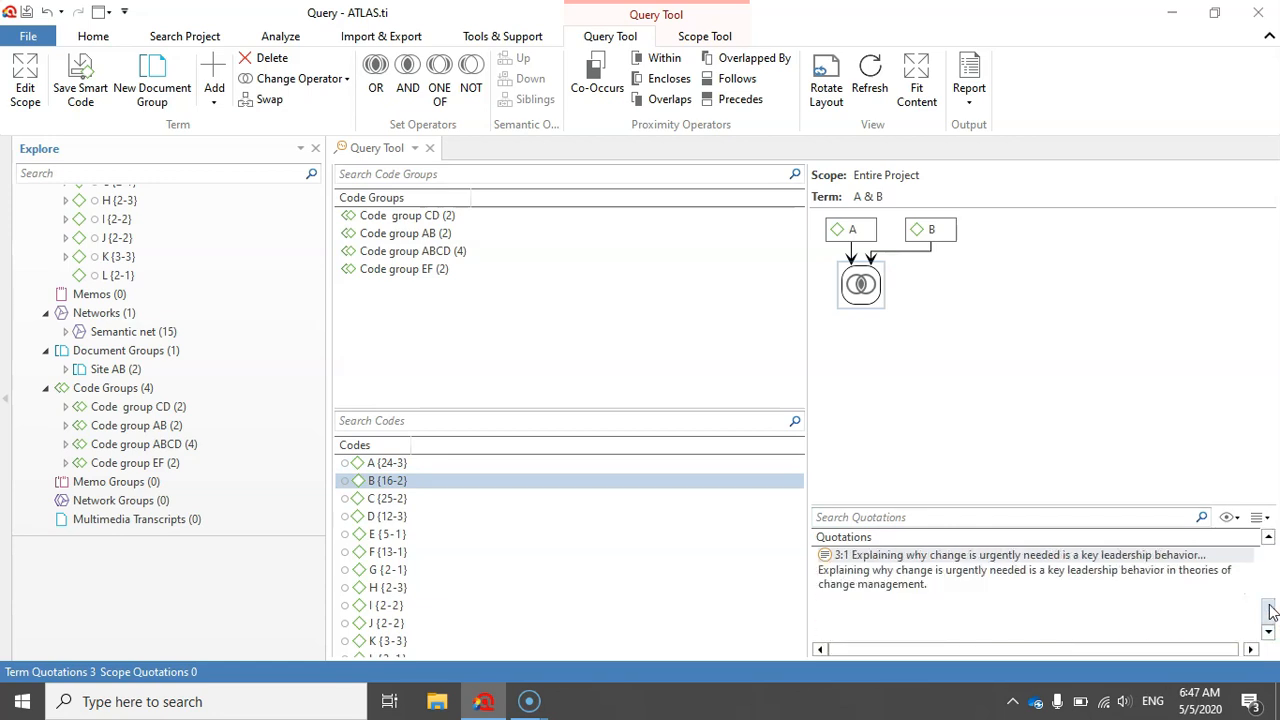
pyautogui.click(1268, 538)
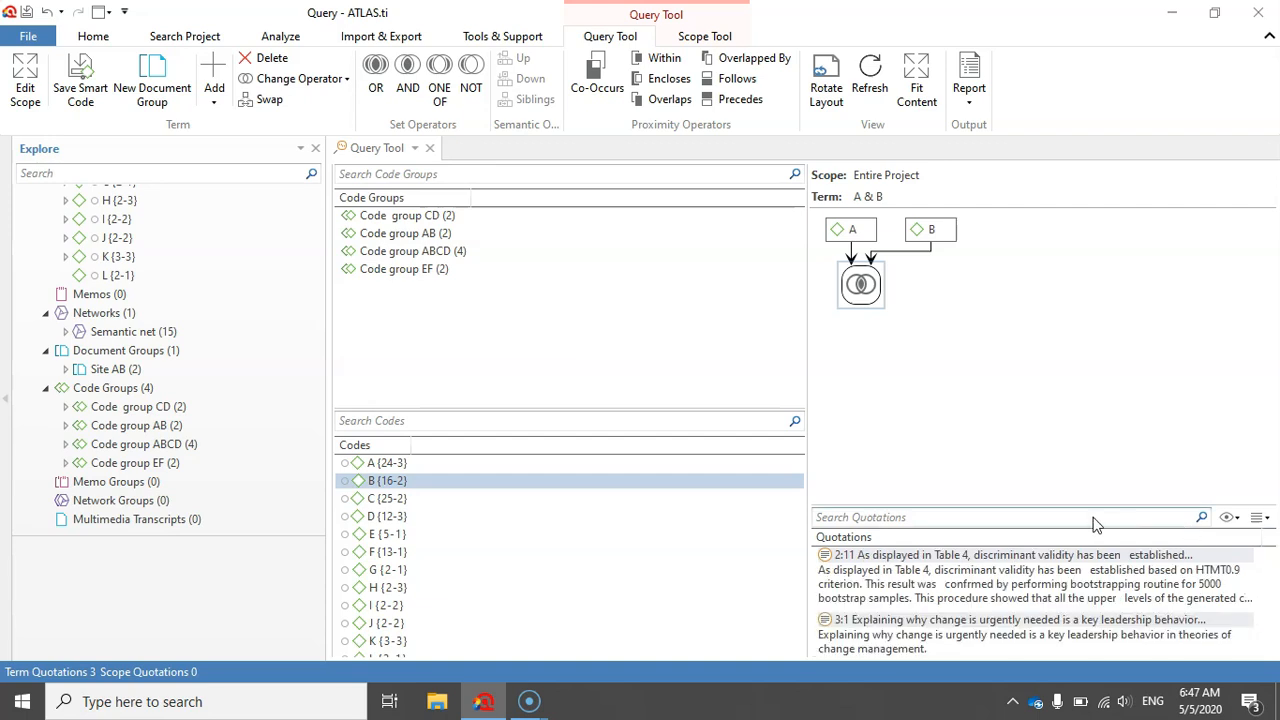
pyautogui.moveTo(1092, 505); pyautogui.dragTo(1095, 408)
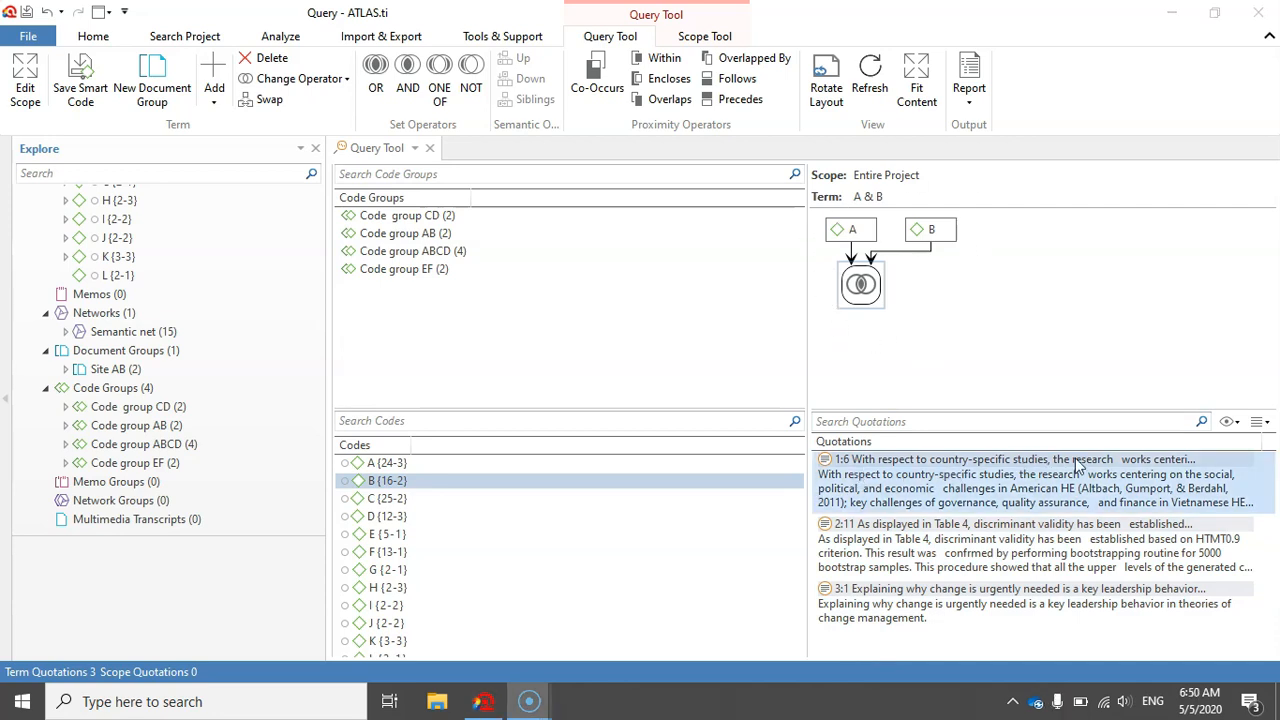
# - Export the filtered quotations of the A & B query to Excel with ID, Quotation Content and Codes
pyautogui.click(1264, 424)
pyautogui.click(1230, 446)
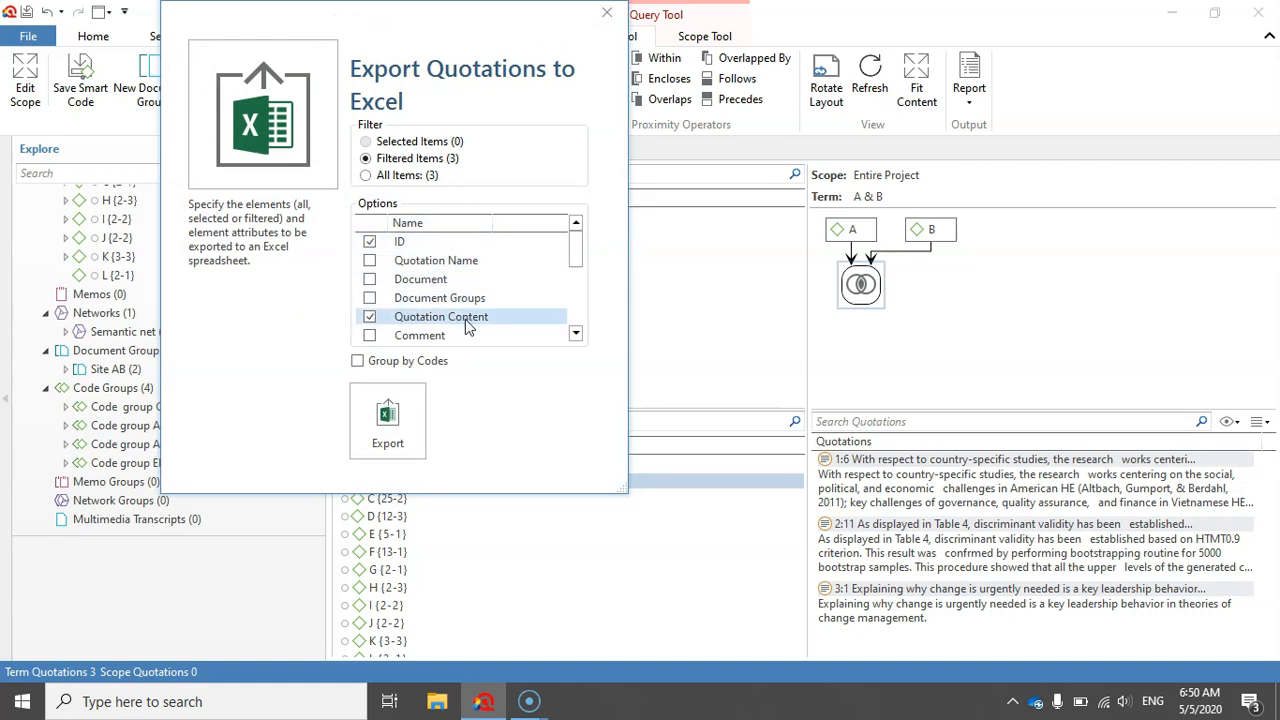
pyautogui.click(576, 335)
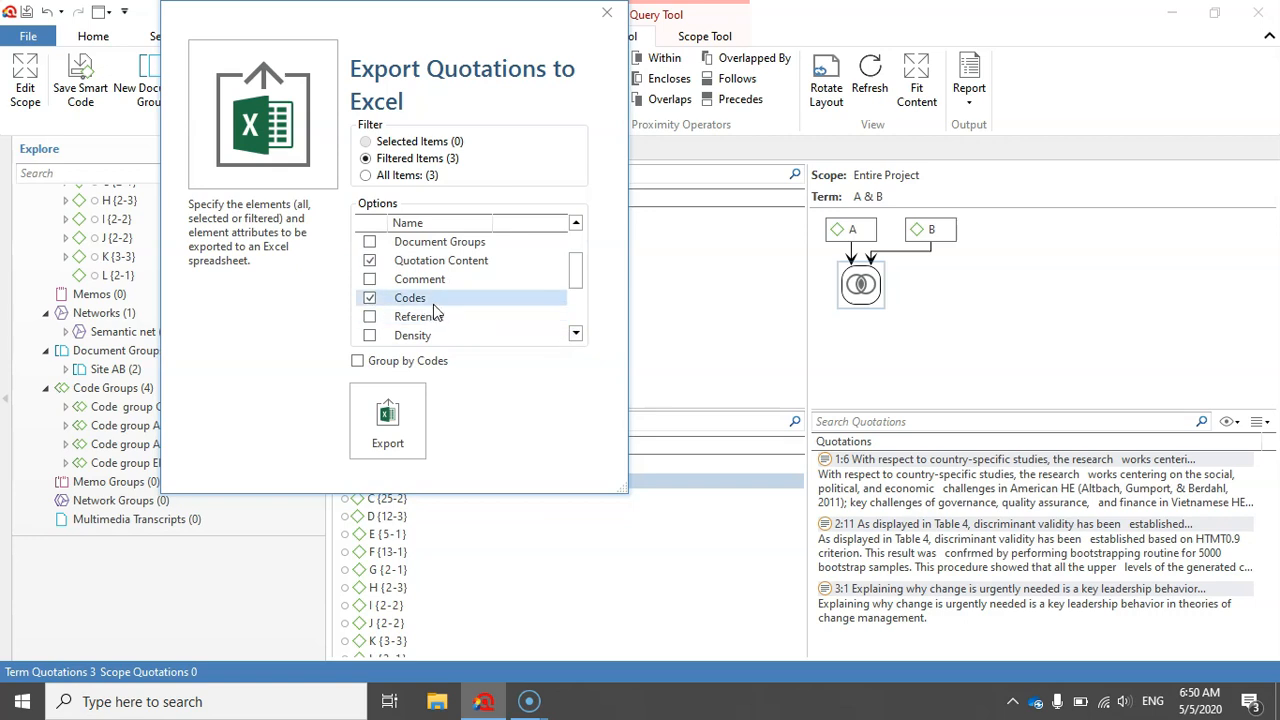
pyautogui.click(388, 414)
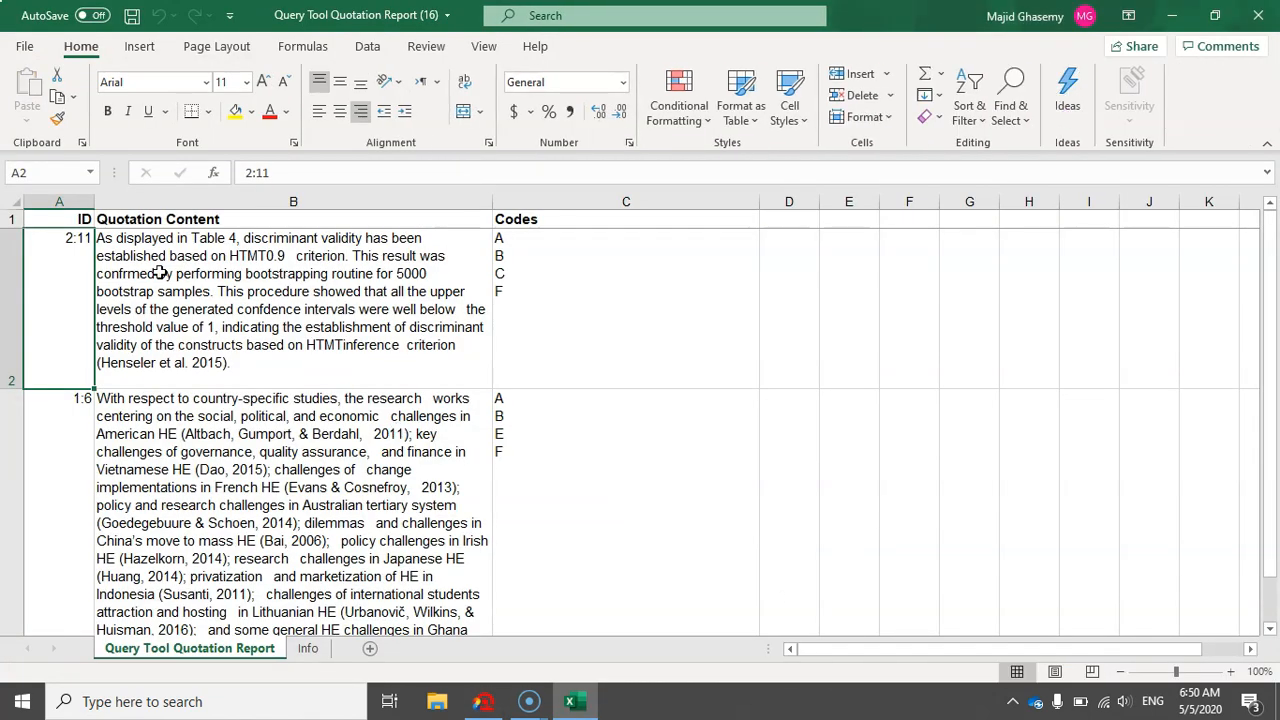
# - Examine the quotation contents and assigned codes in the exported Excel report, and close the workbook
pyautogui.scroll(-3, 265, 388)
pyautogui.scroll(3, 265, 388)
pyautogui.click(548, 279)
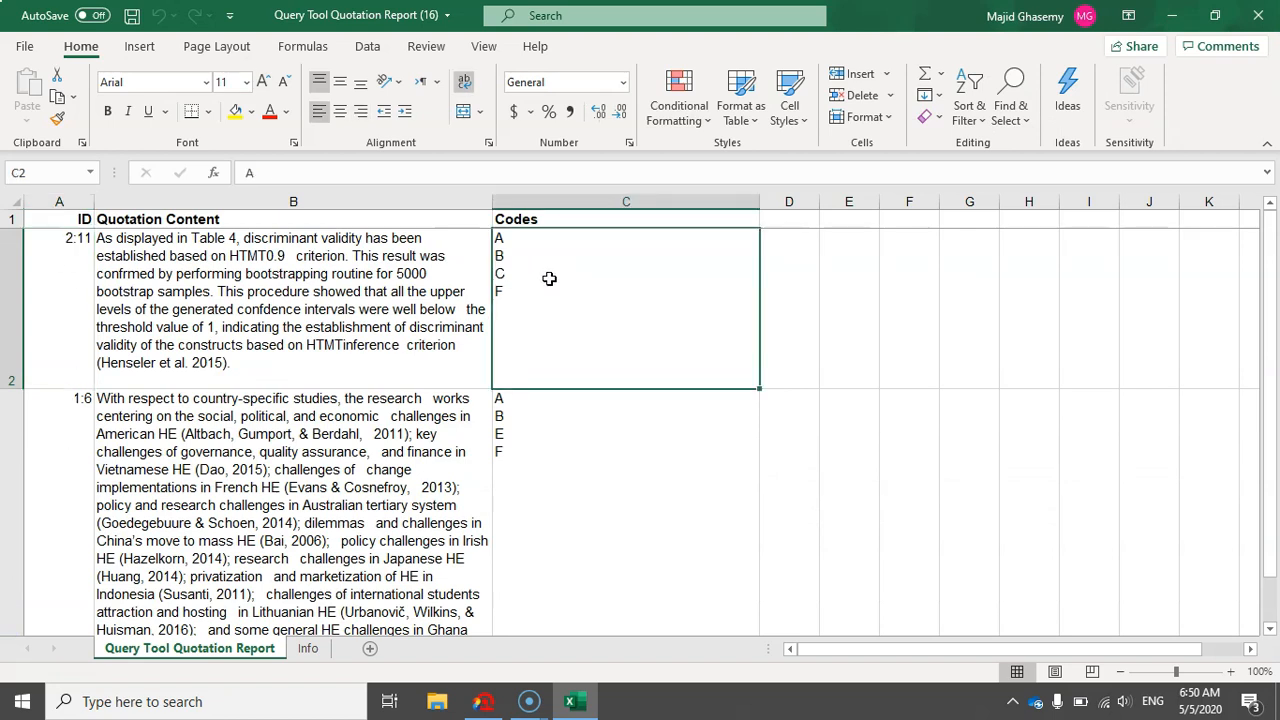
pyautogui.click(442, 279)
pyautogui.click(543, 301)
pyautogui.click(1260, 14)
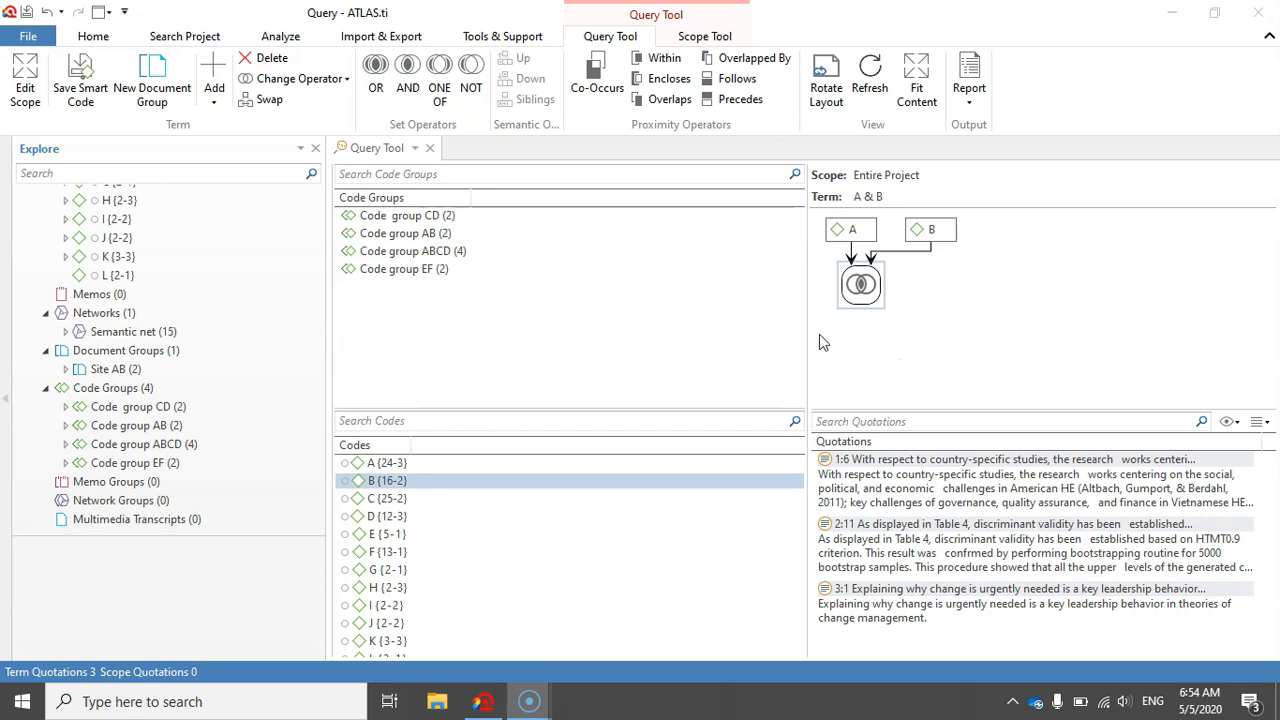
# - Edit the query scope to cover documents D 1 (data from site A) OR D 2 (data from site B)
pyautogui.click(25, 85)
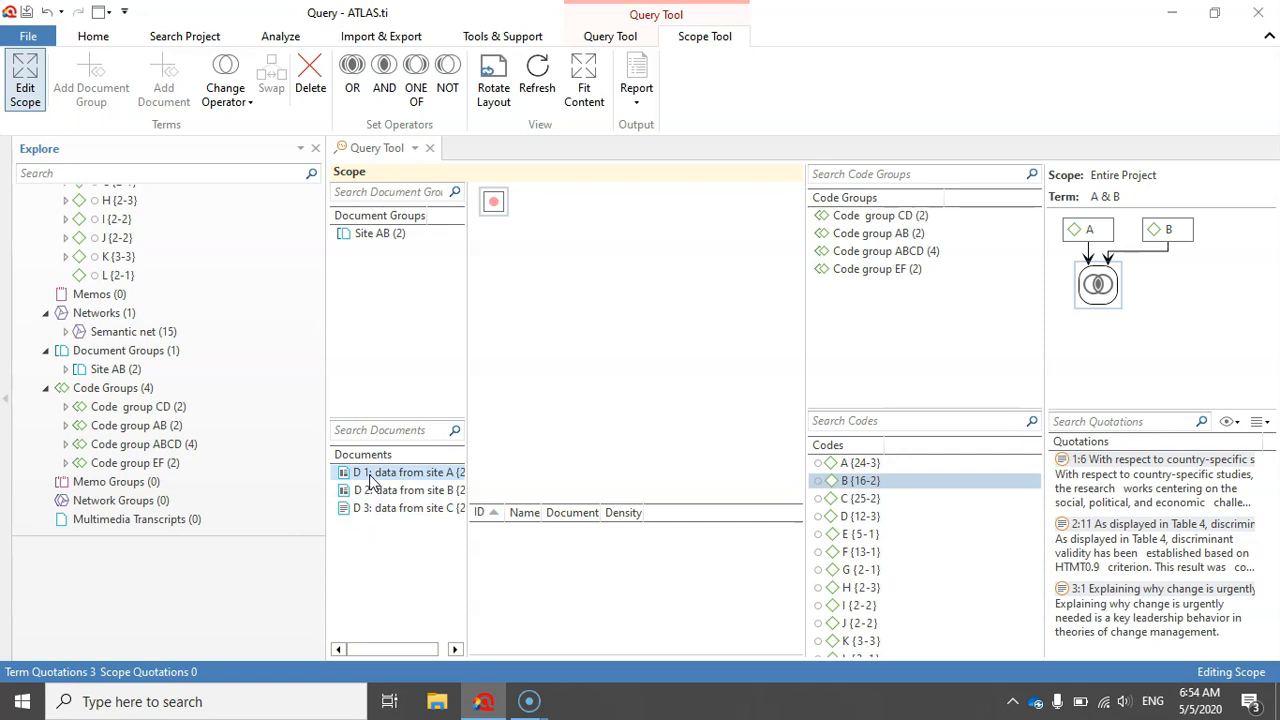
pyautogui.moveTo(368, 483); pyautogui.dragTo(493, 201)
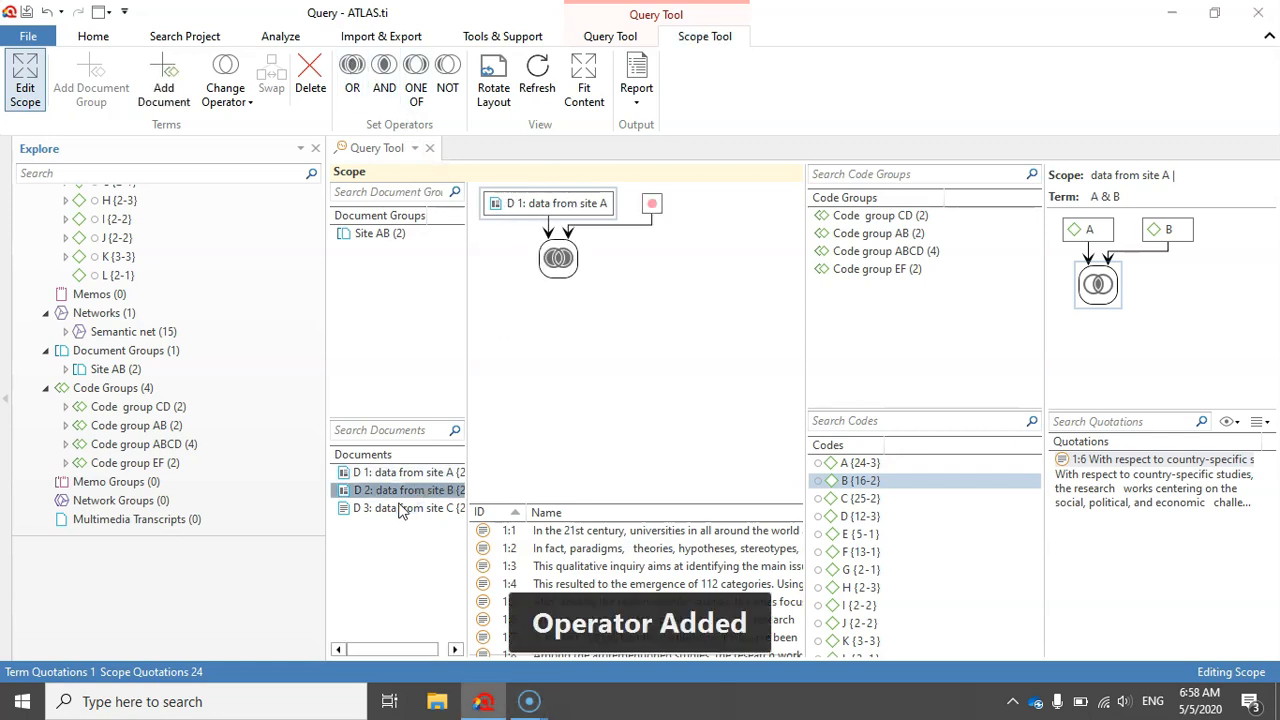
pyautogui.click(645, 208)
pyautogui.doubleClick(362, 491)
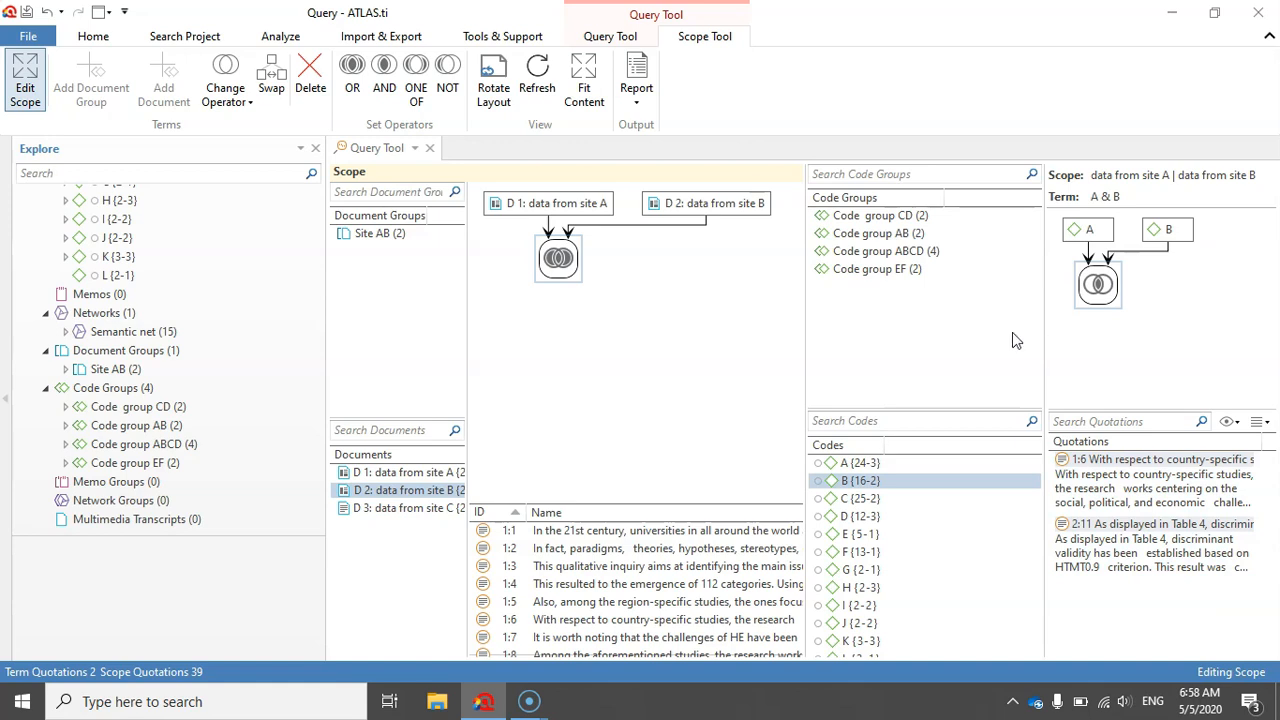
# - Delete both documents and the OR operator from the scope, and close scope editing
pyautogui.click(686, 205)
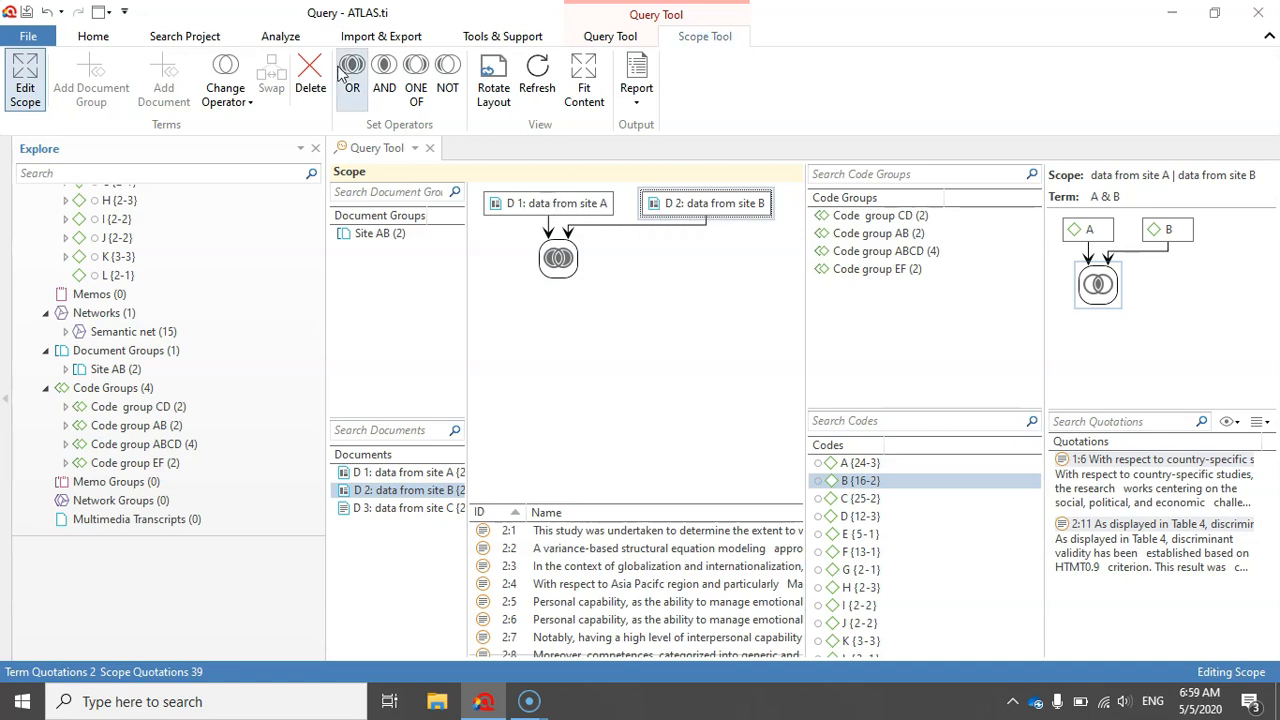
pyautogui.click(310, 80)
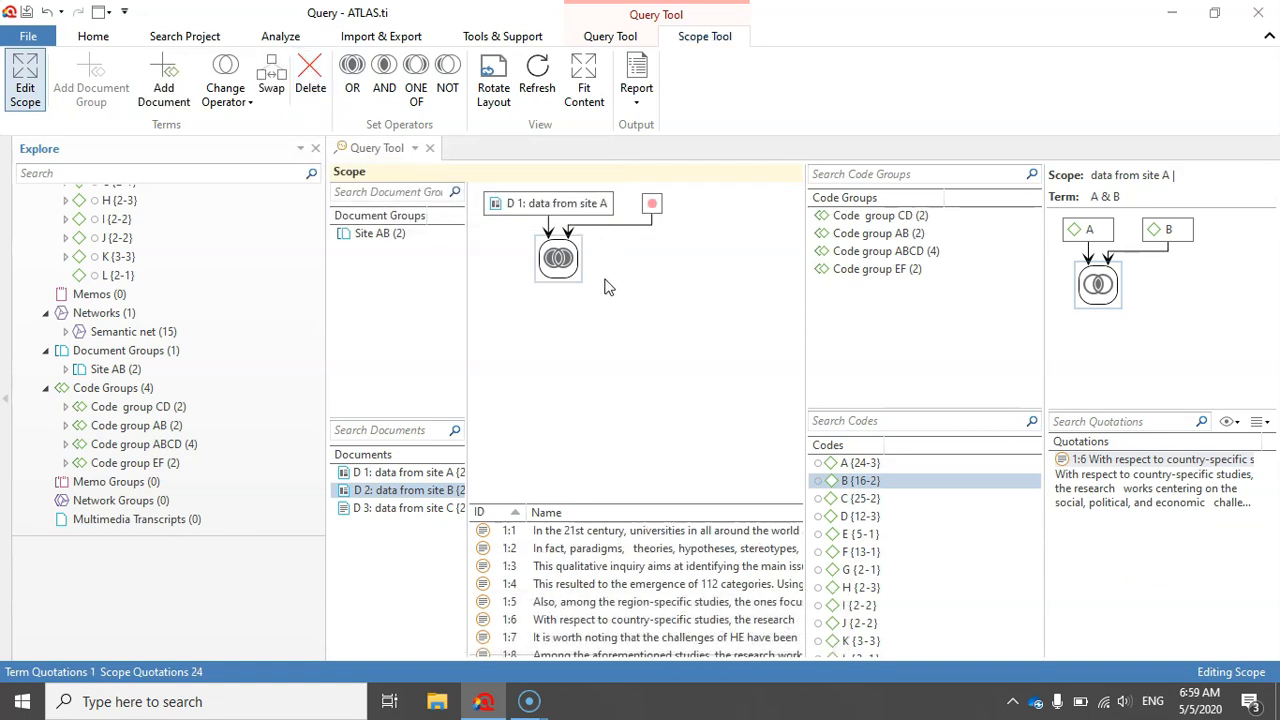
pyautogui.click(572, 272)
pyautogui.click(310, 75)
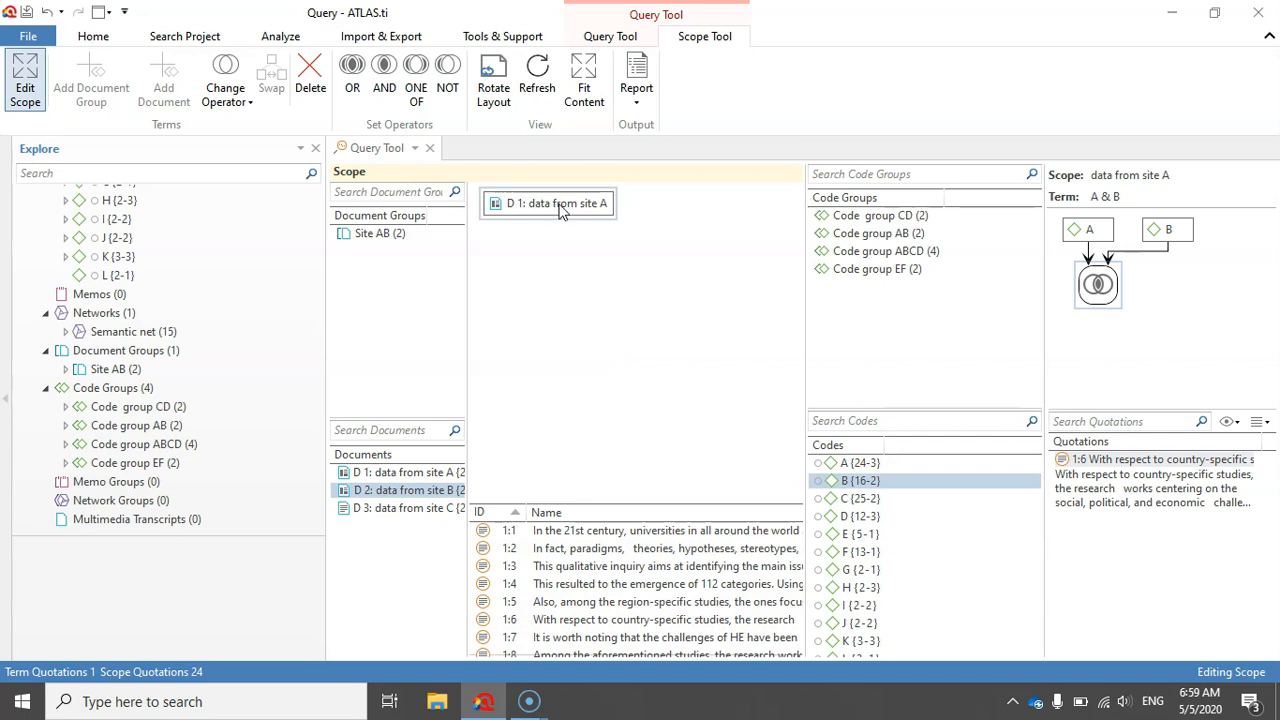
pyautogui.click(311, 70)
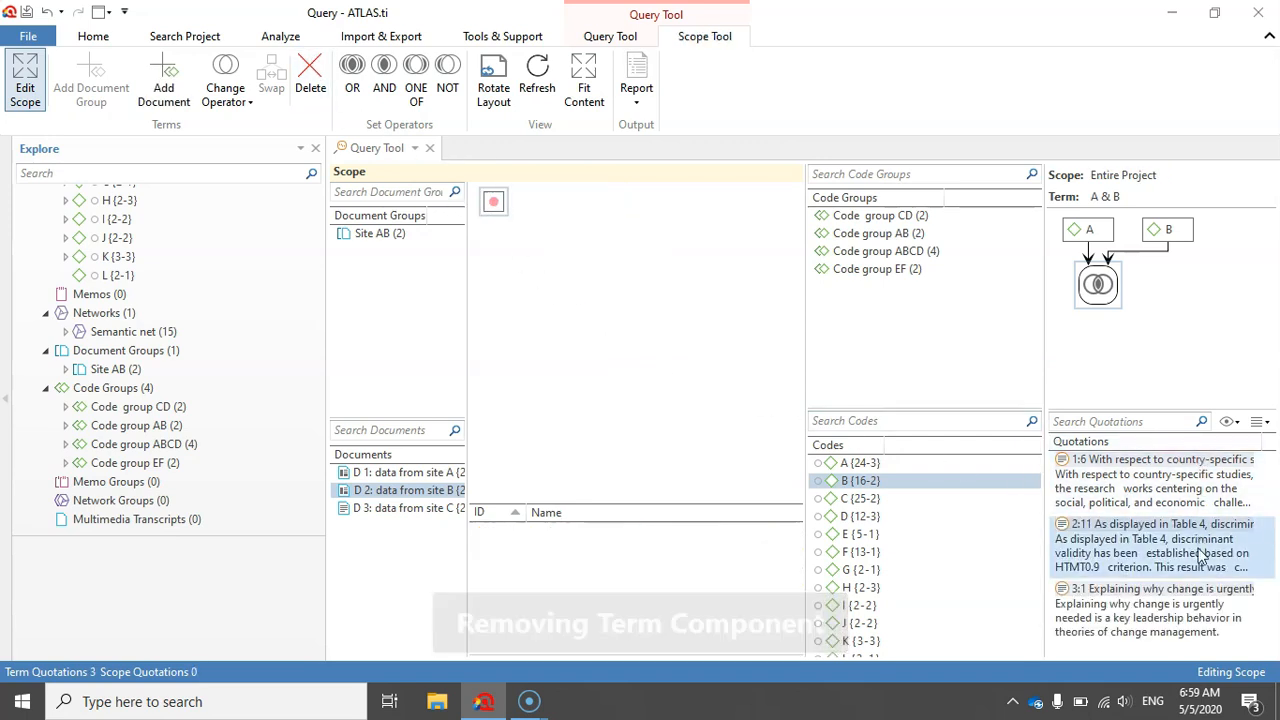
pyautogui.click(25, 75)
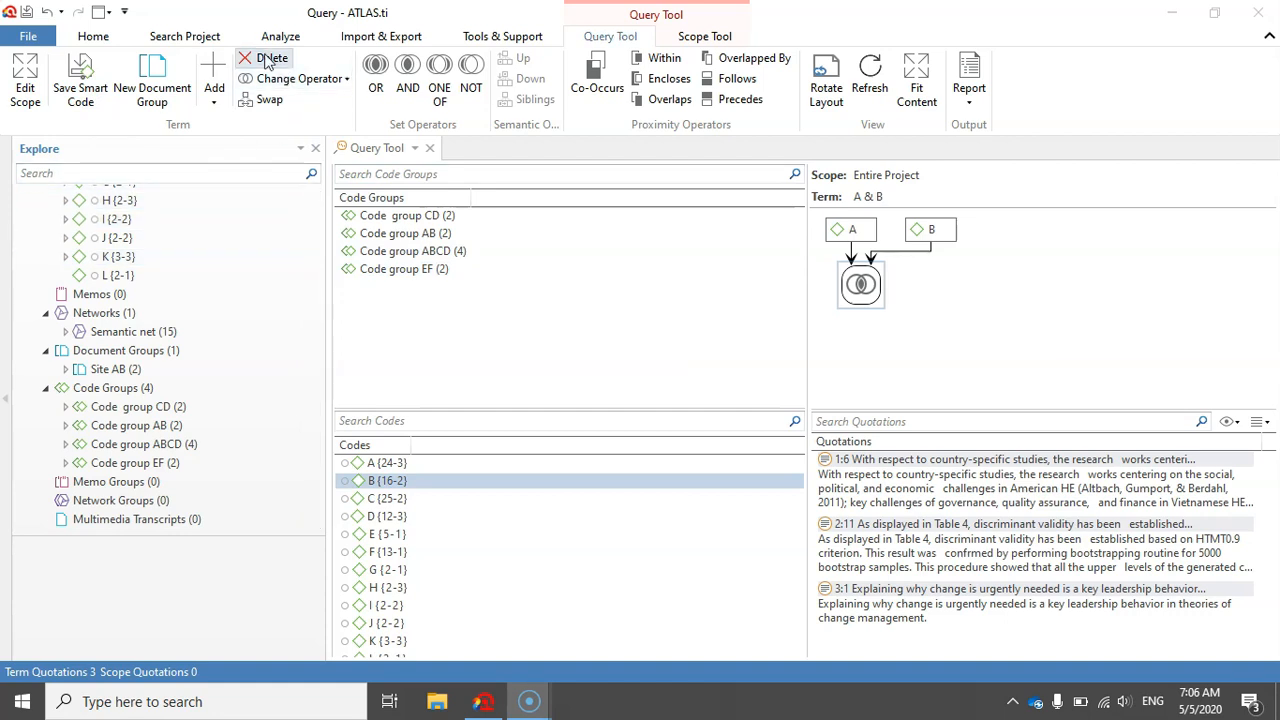
# - Change the operator combining codes A and B to OR and look through the matching quotations
pyautogui.click(922, 232)
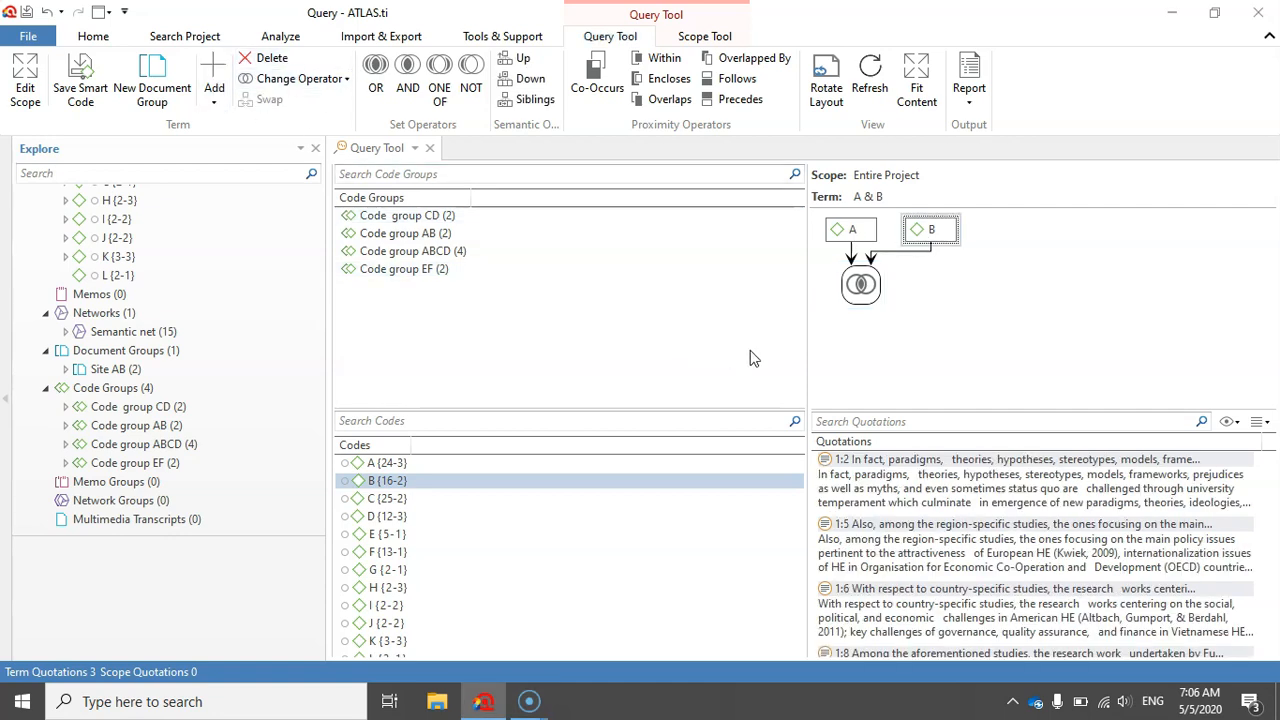
pyautogui.click(862, 287)
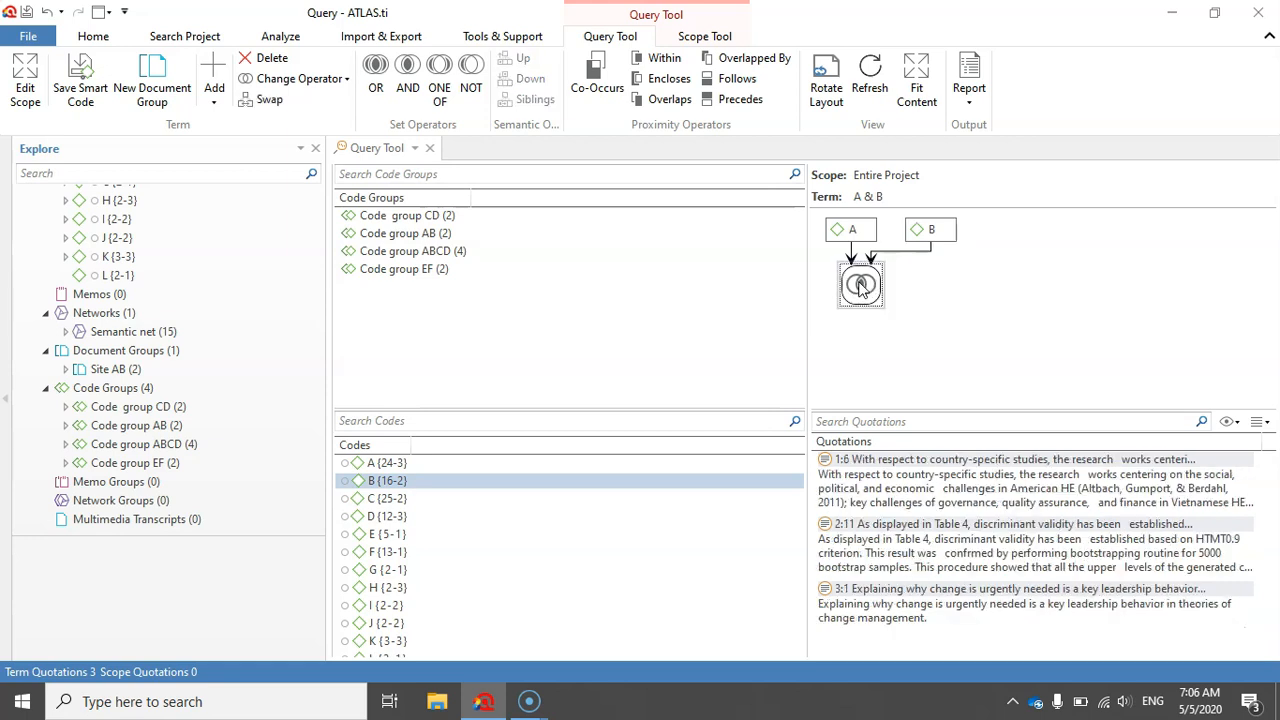
pyautogui.click(333, 86)
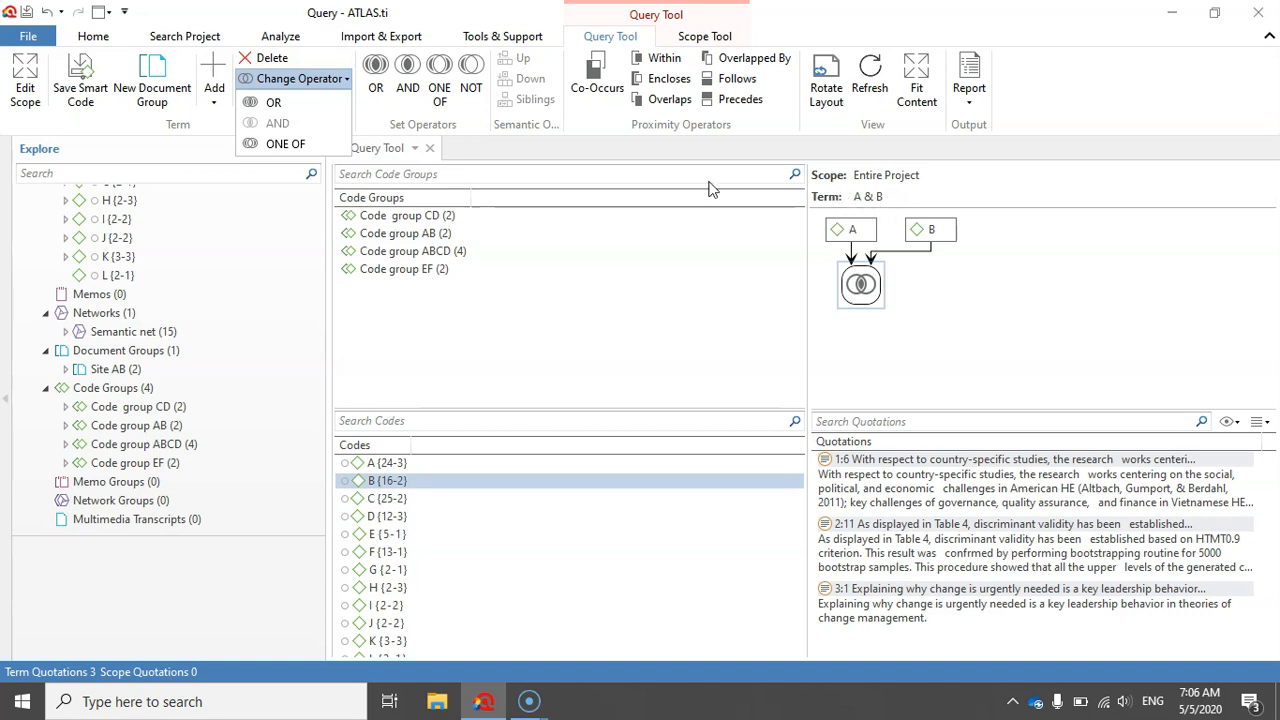
pyautogui.click(273, 104)
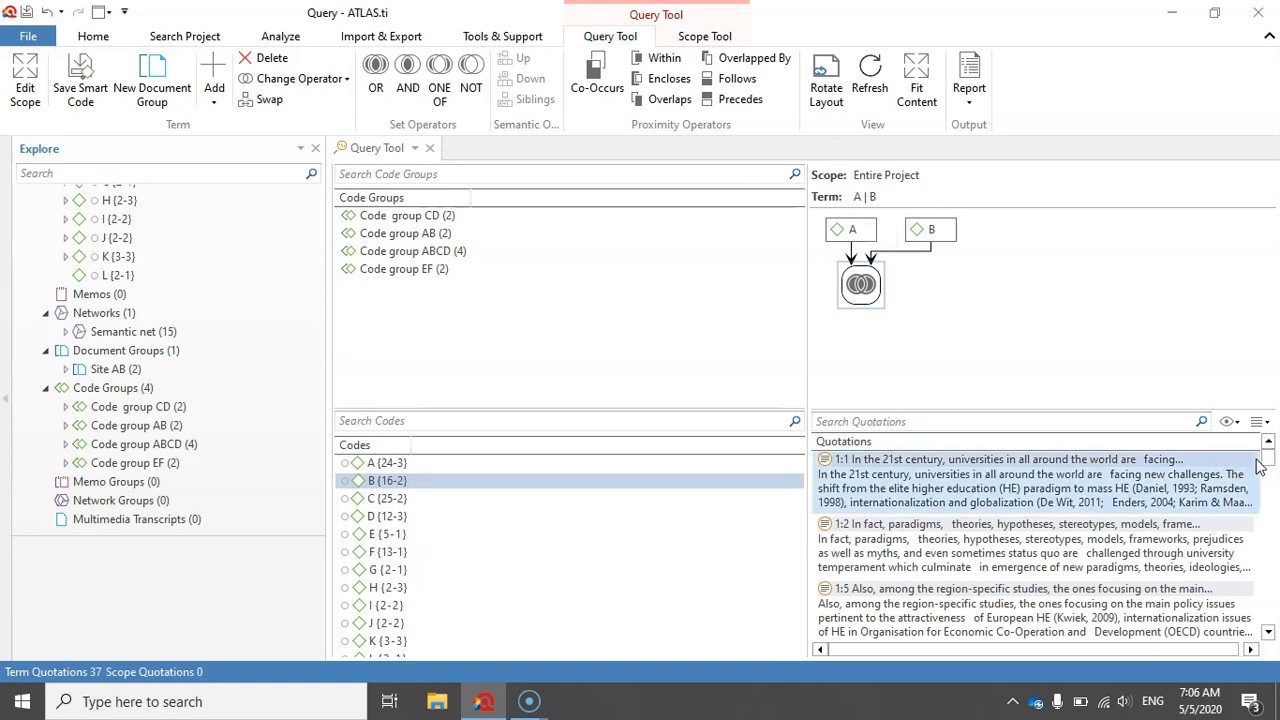
pyautogui.moveTo(1270, 466); pyautogui.dragTo(1269, 440)
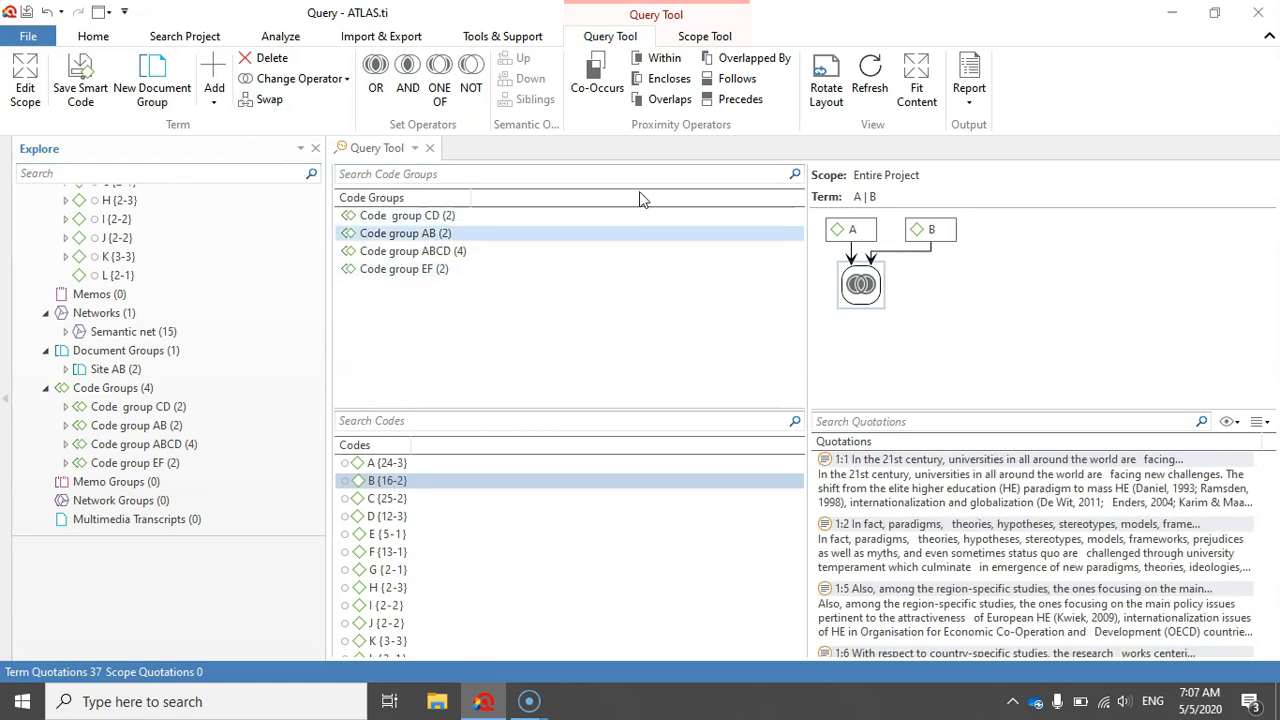
# - Swap the order of codes A and B in the query and set their operator to AND
pyautogui.click(262, 100)
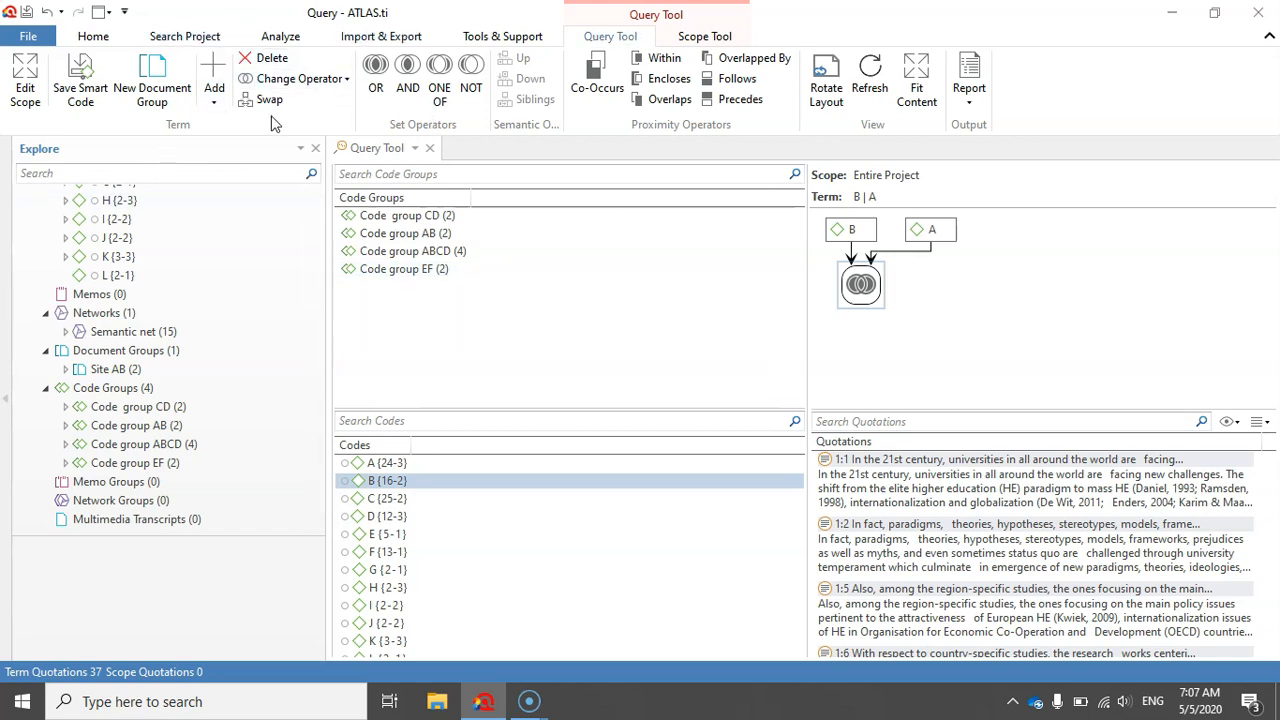
pyautogui.click(340, 80)
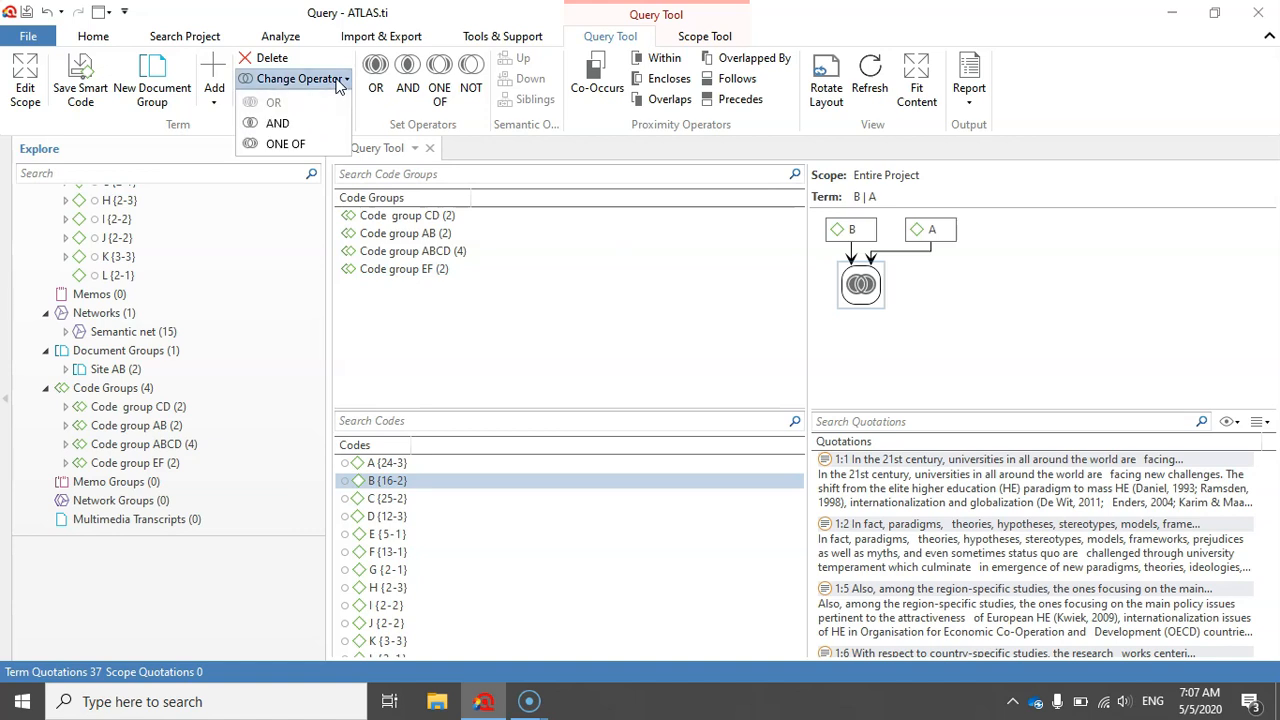
pyautogui.click(303, 127)
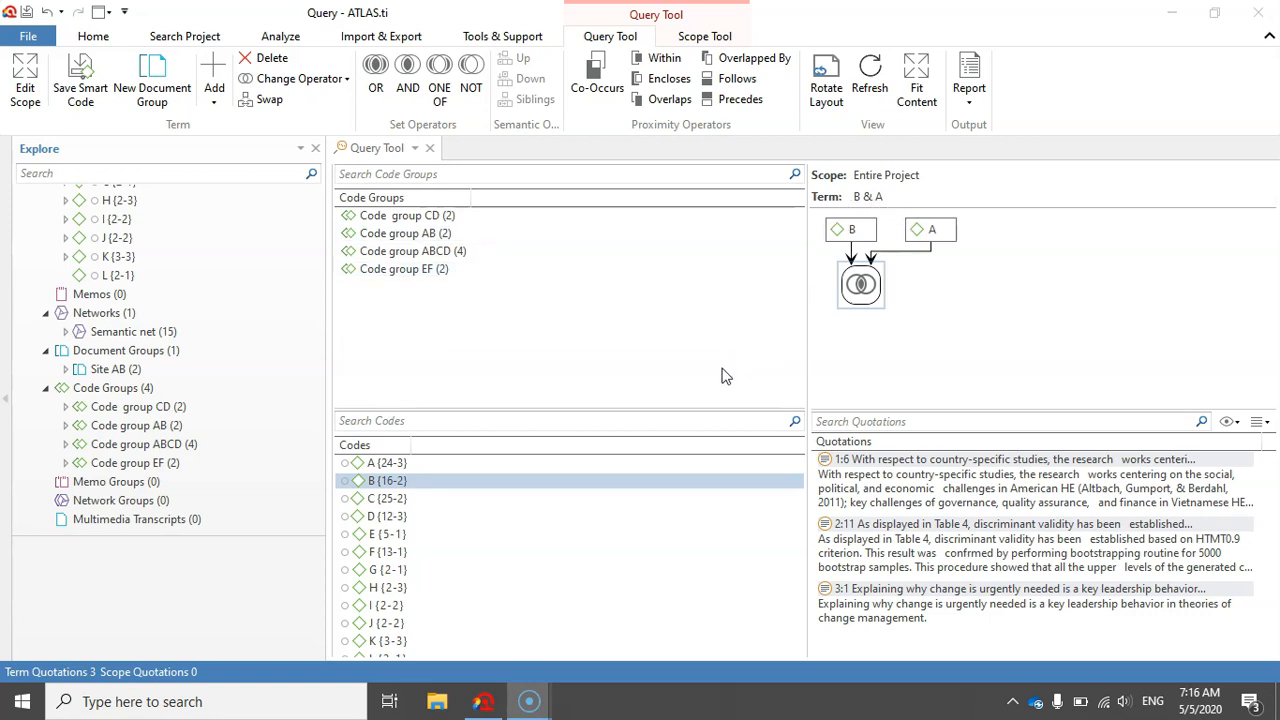
# - Add an OR operator to the B & A term with code C as its second operand, forming (B & A) | C
pyautogui.click(864, 286)
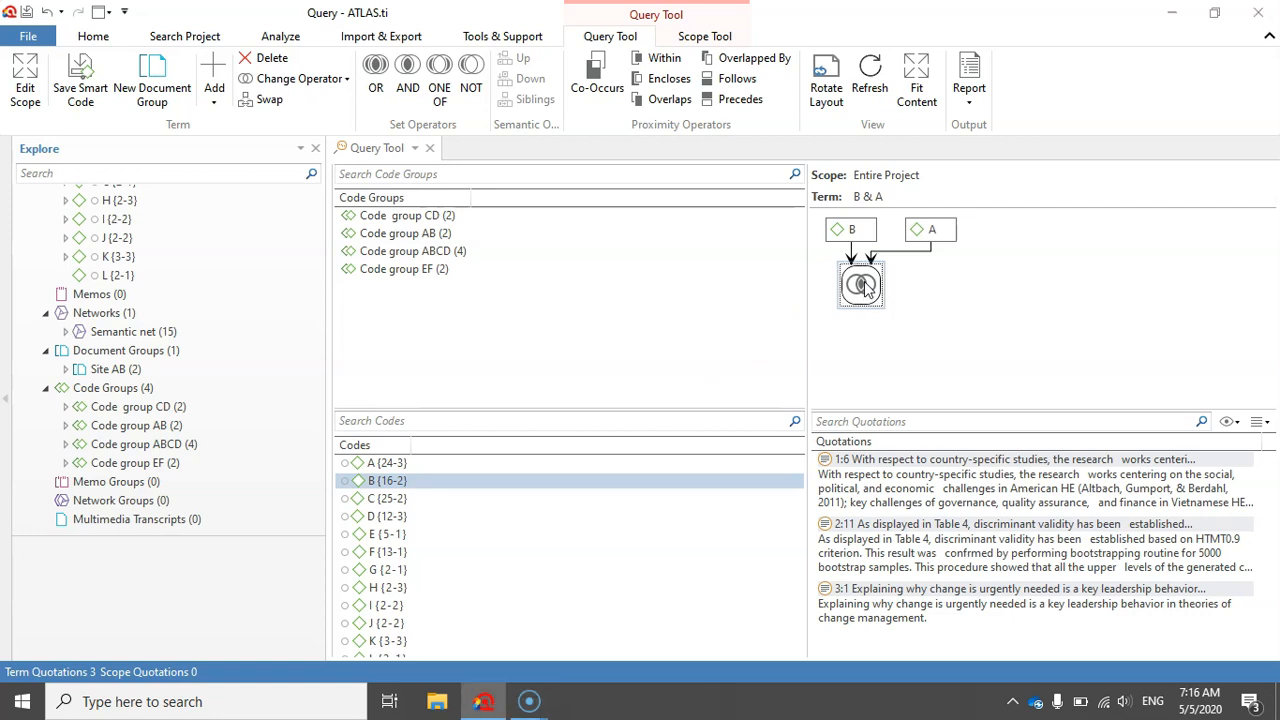
pyautogui.click(375, 70)
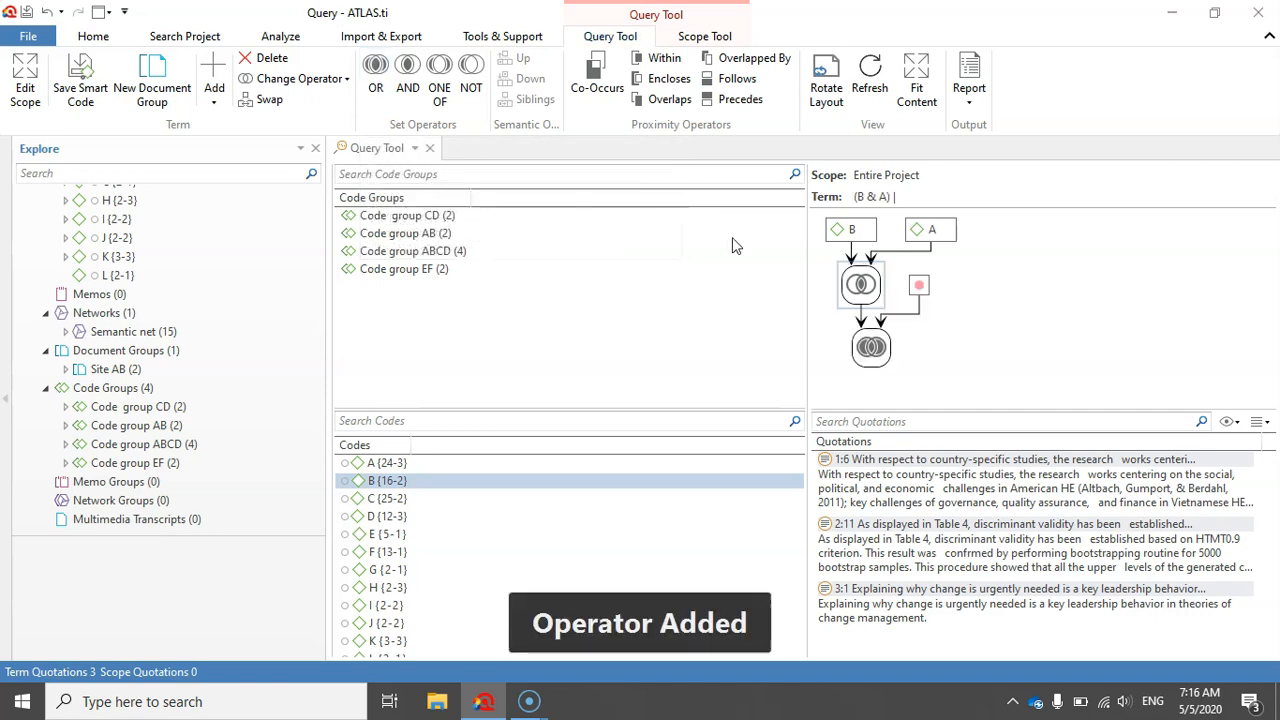
pyautogui.click(921, 287)
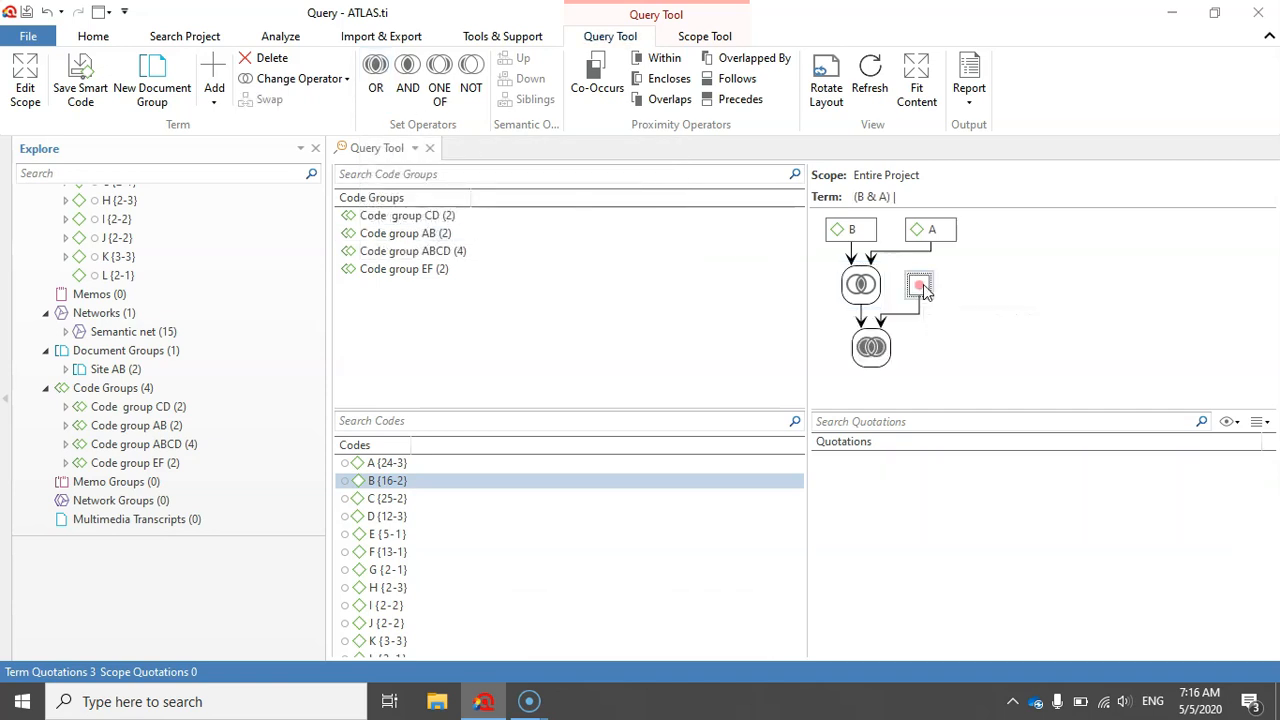
pyautogui.doubleClick(403, 503)
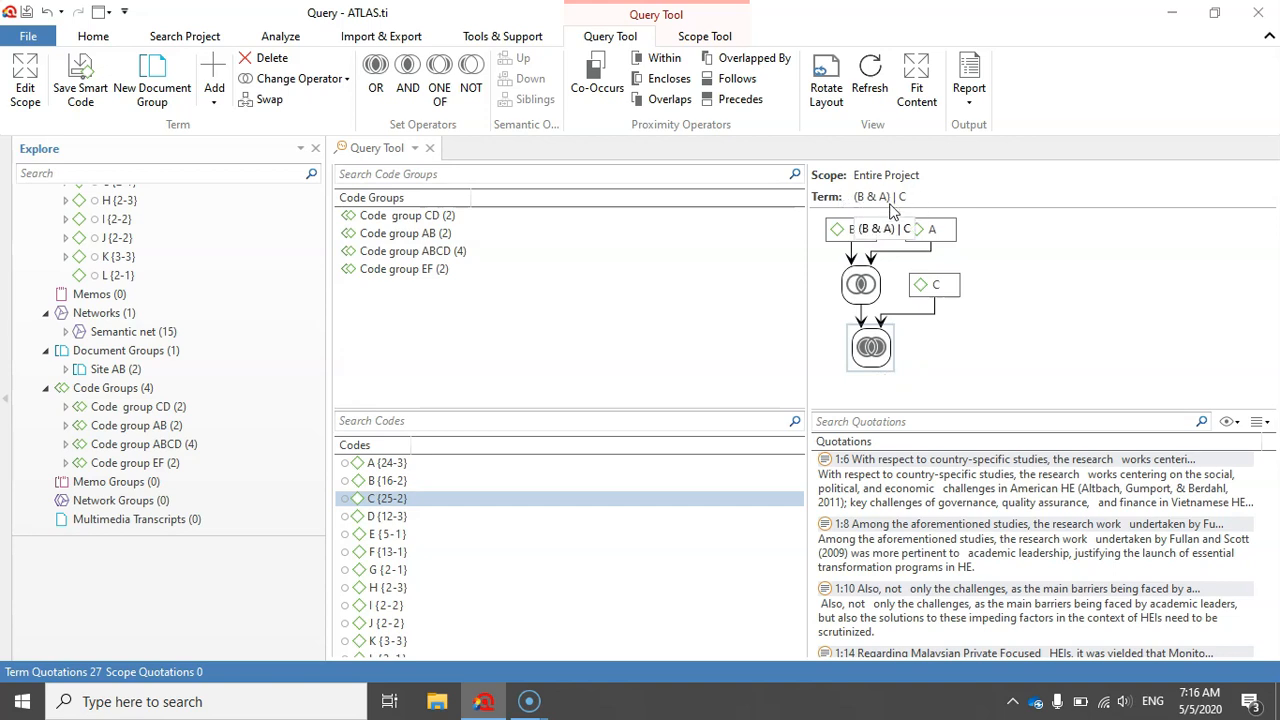
pyautogui.moveTo(1268, 474); pyautogui.dragTo(1262, 445)
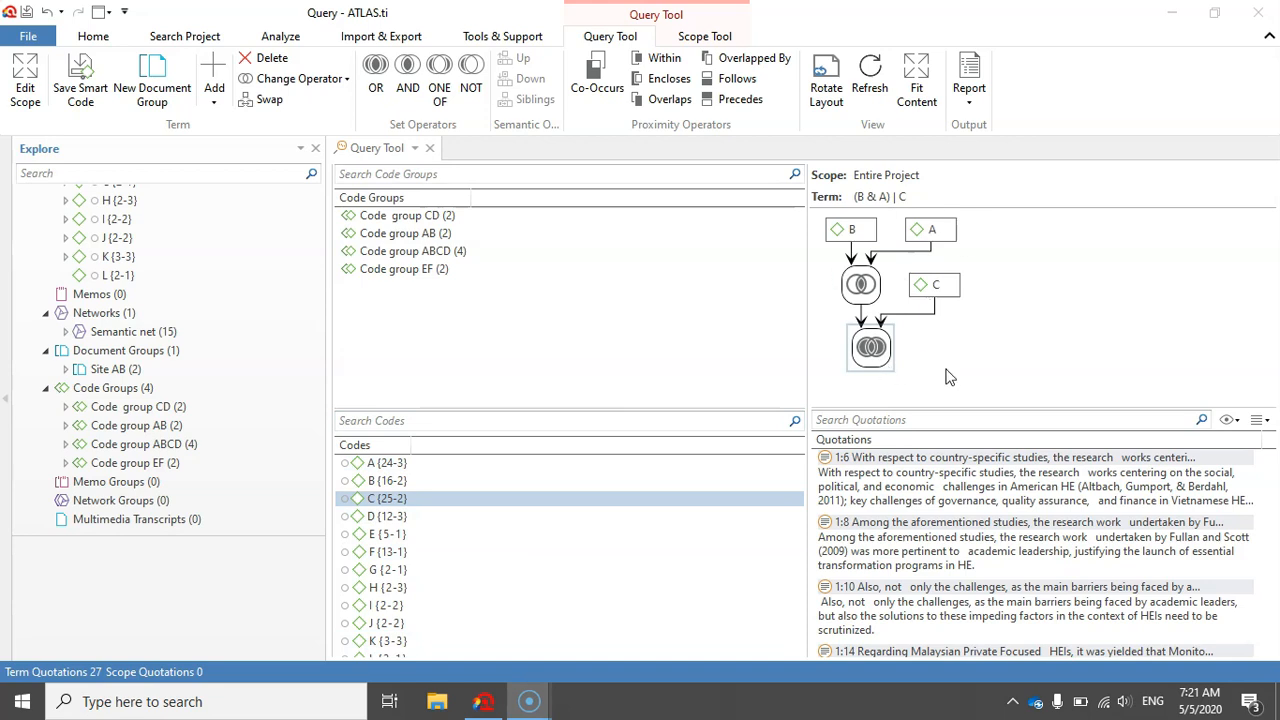
# - Rotate the layout of the query graph so that it runs horizontally
pyautogui.keyDown('ctrl'); pyautogui.click(378, 463); pyautogui.keyUp('ctrl')
pyautogui.click(922, 234)
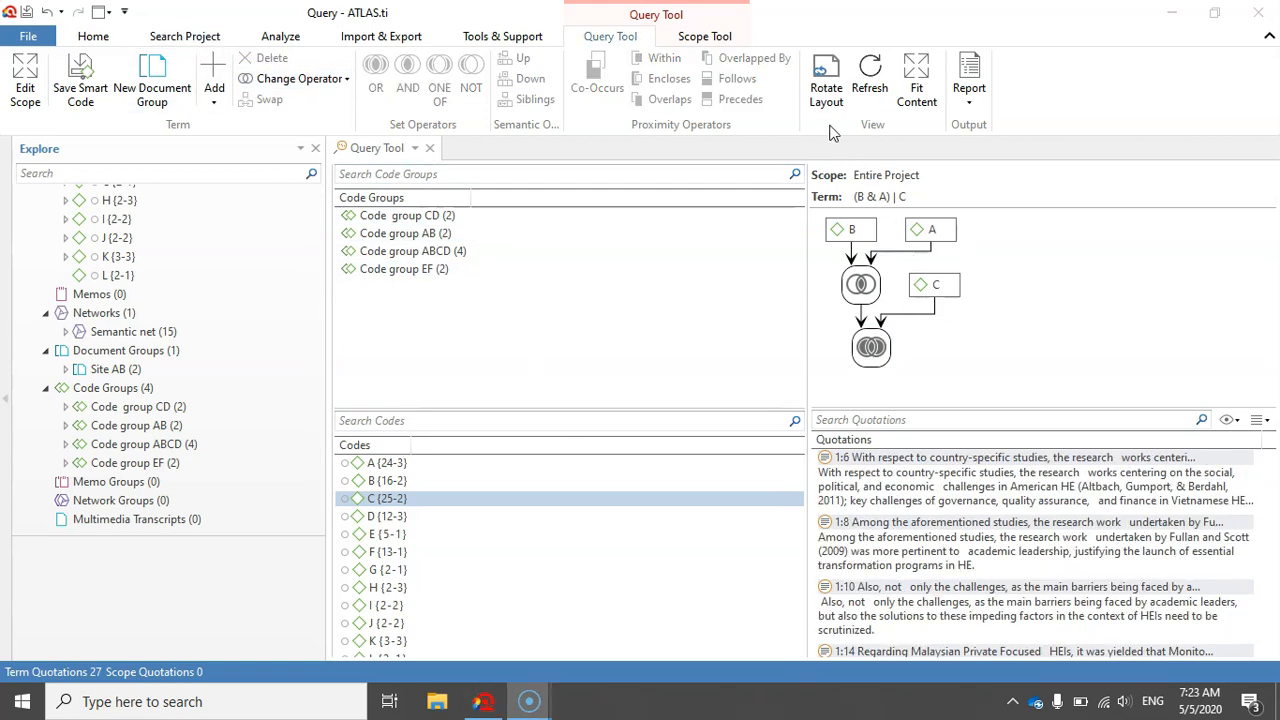
pyautogui.click(827, 72)
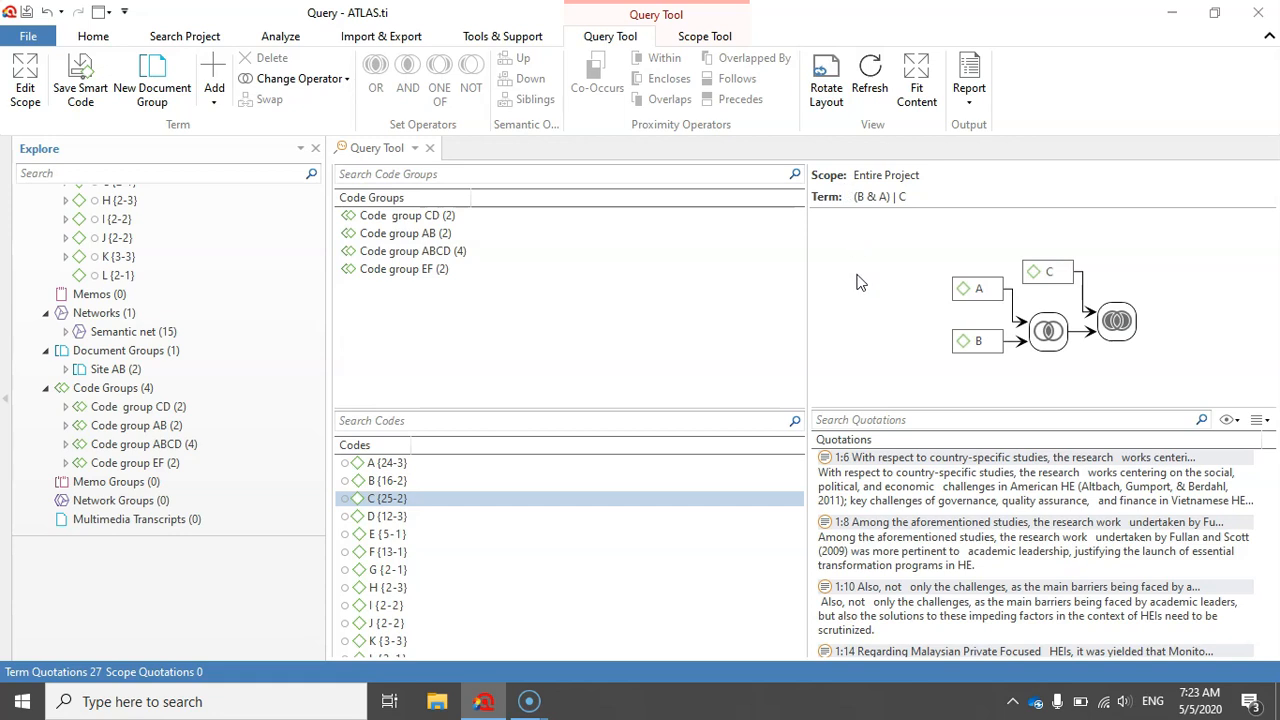
# - Create a full-screen report of the (B & A) | C query including Content and Codes, without the codes' comments and quotations
pyautogui.click(970, 64)
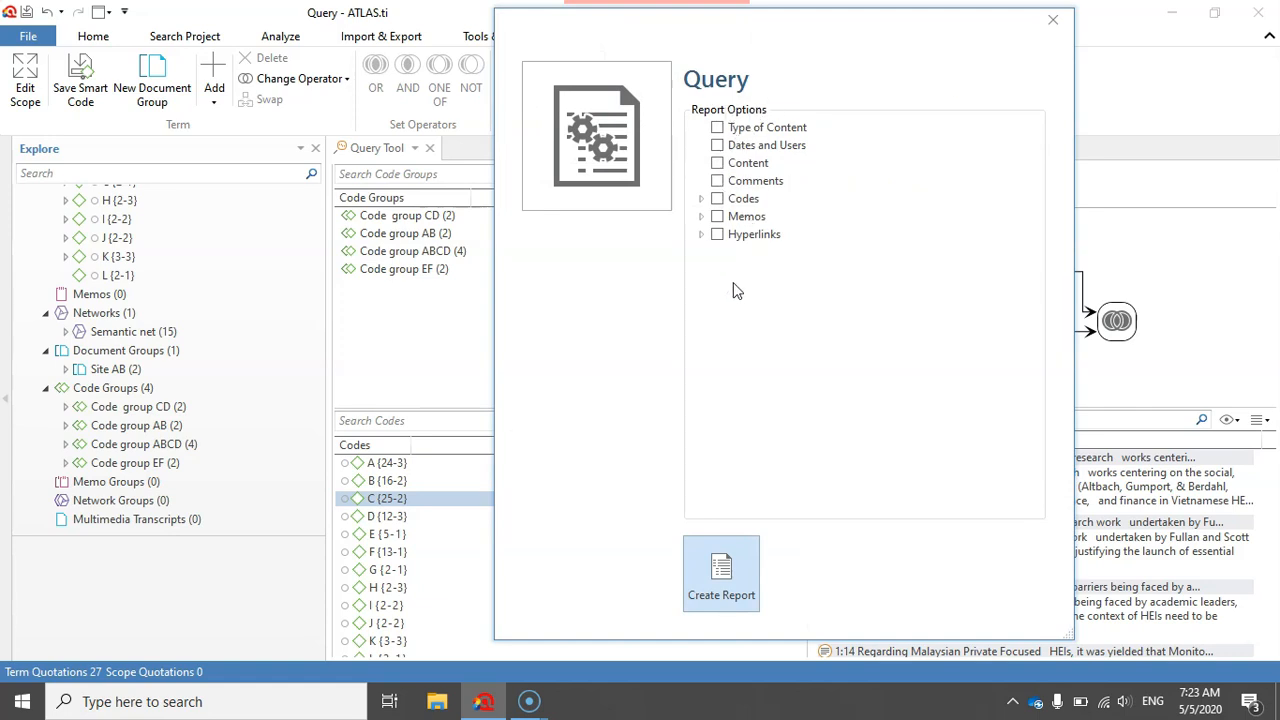
pyautogui.click(717, 163)
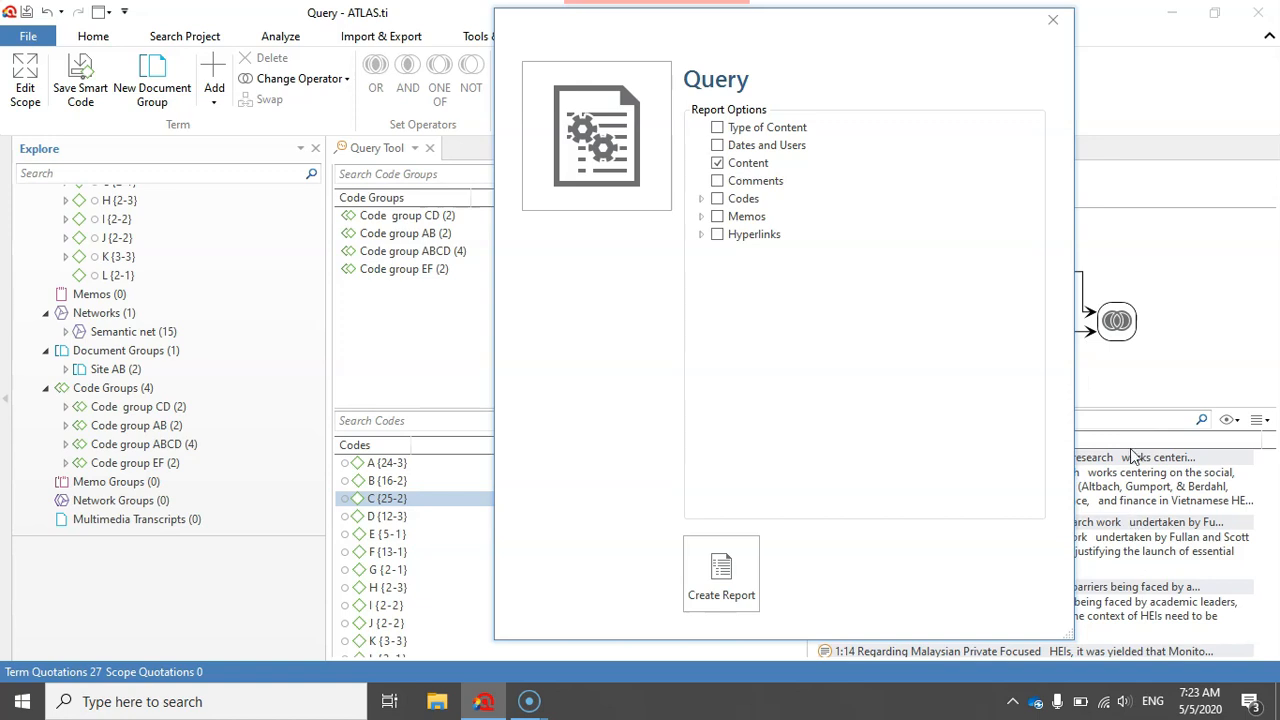
pyautogui.click(717, 200)
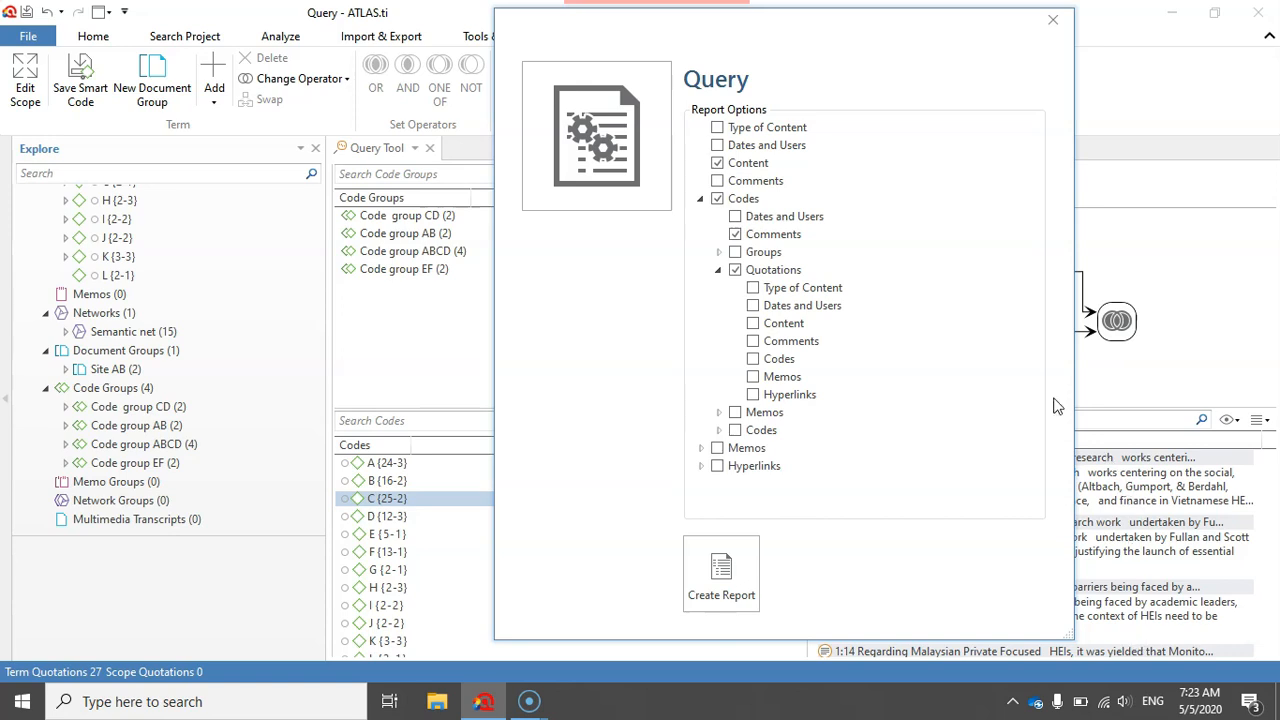
pyautogui.click(735, 271)
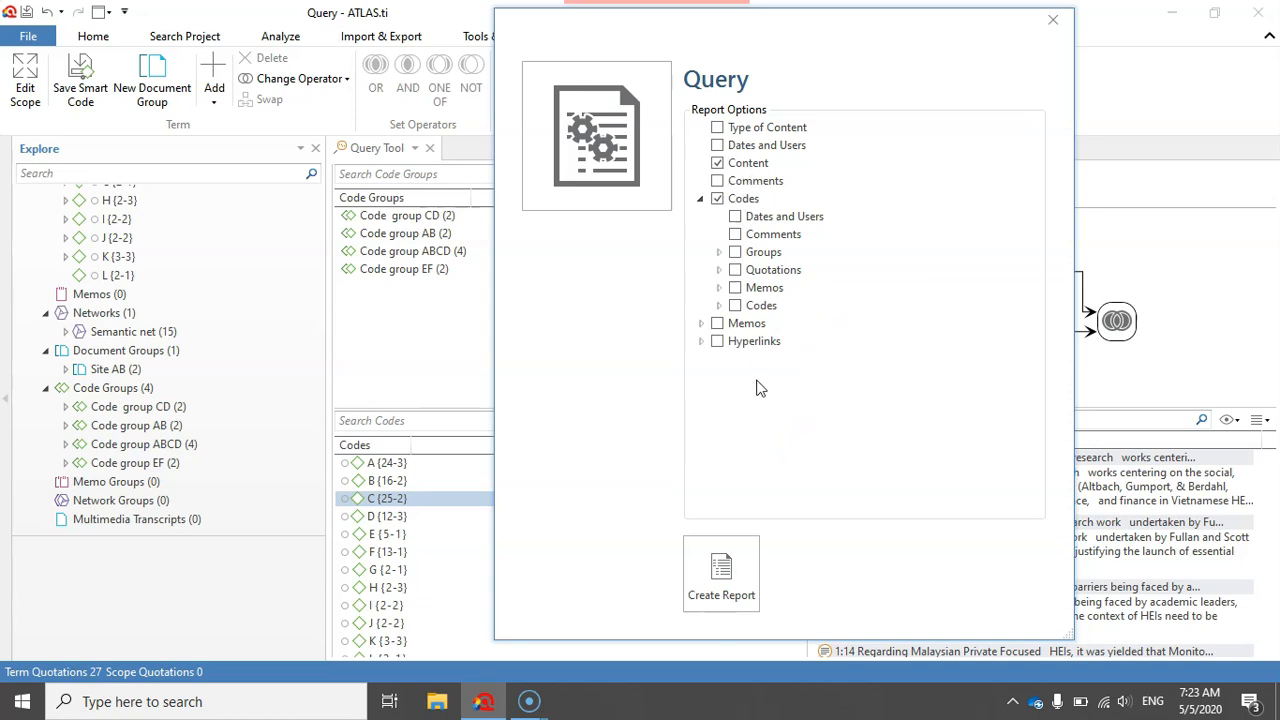
pyautogui.click(721, 568)
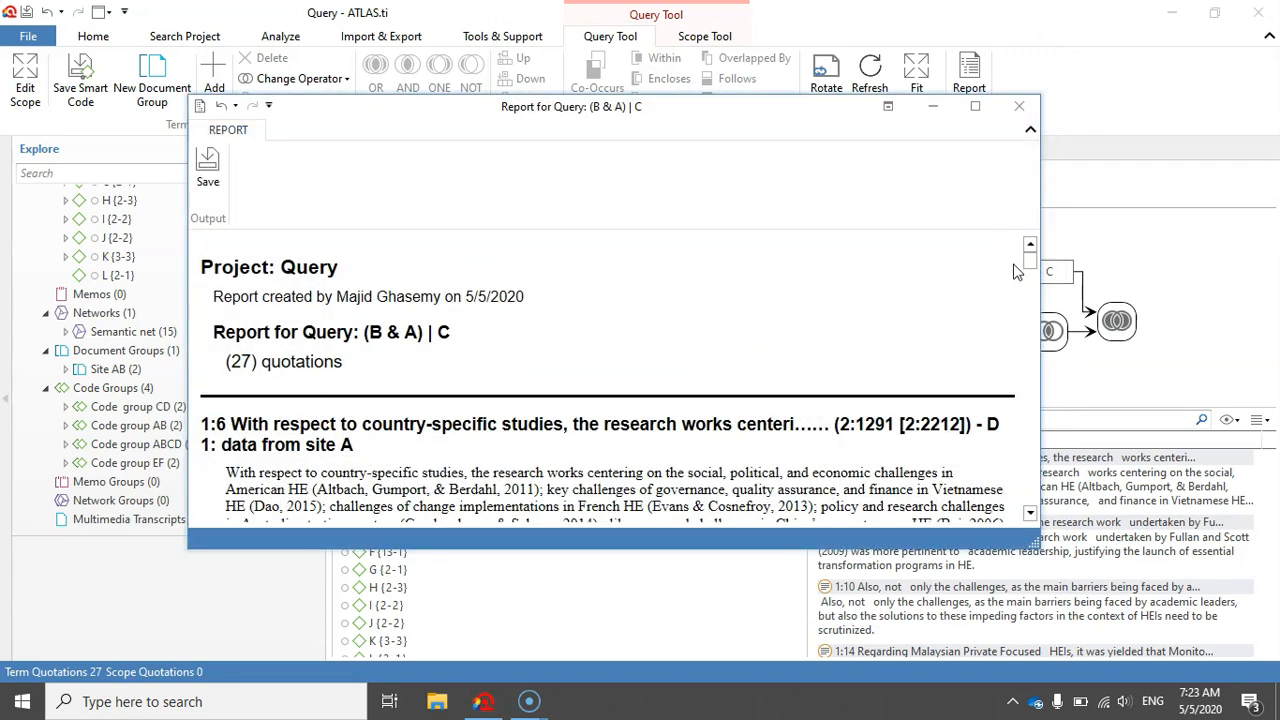
pyautogui.click(975, 106)
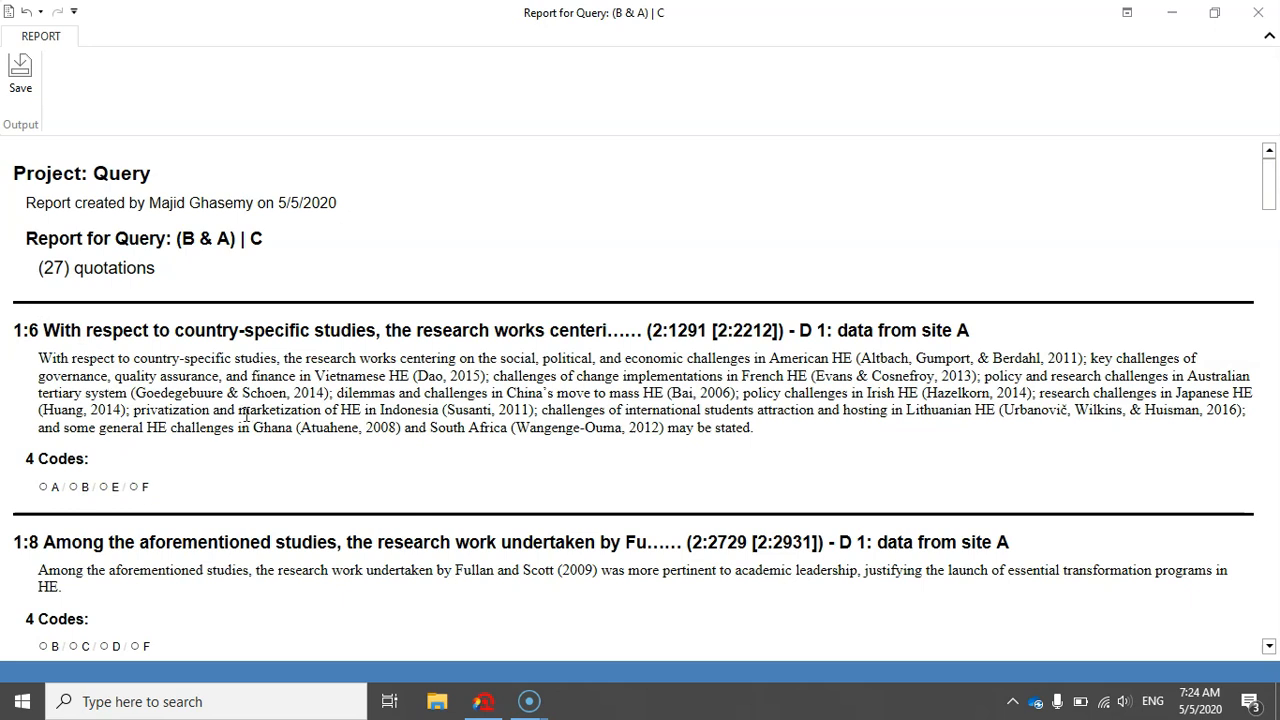
# - Check the file types available for saving the report, and close the report without saving it
pyautogui.click(20, 72)
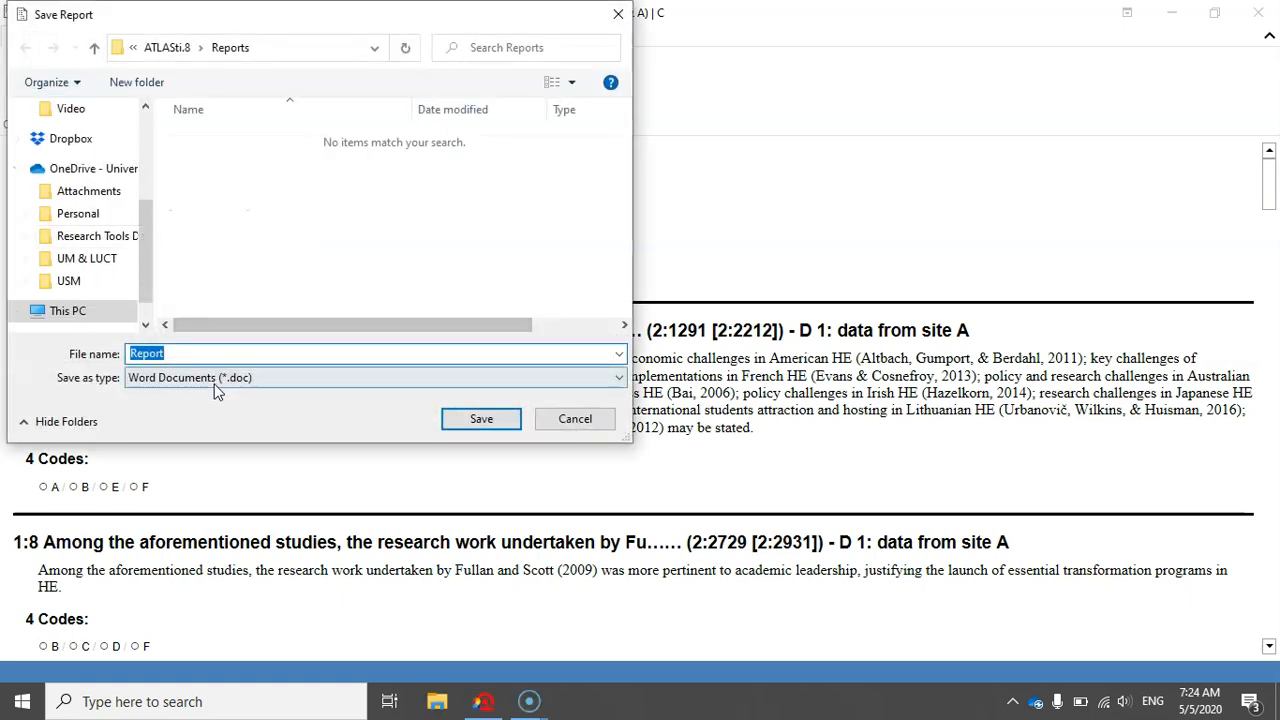
pyautogui.click(267, 378)
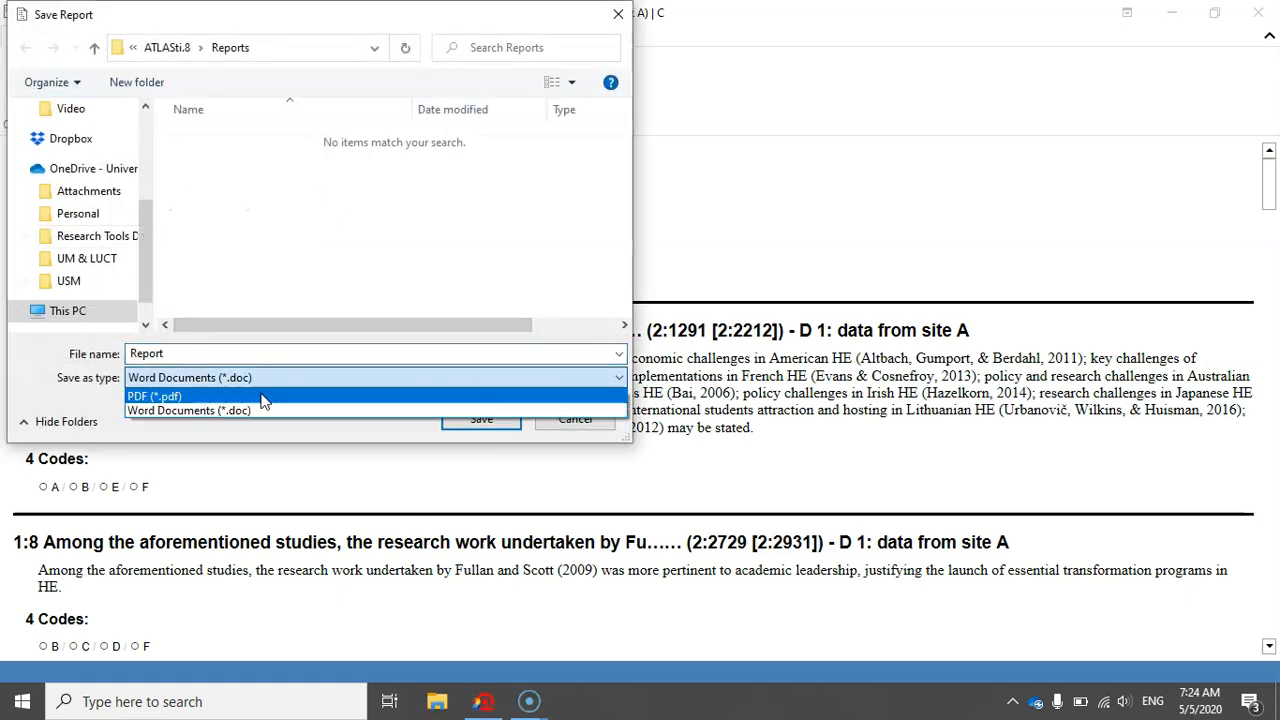
pyautogui.click(202, 410)
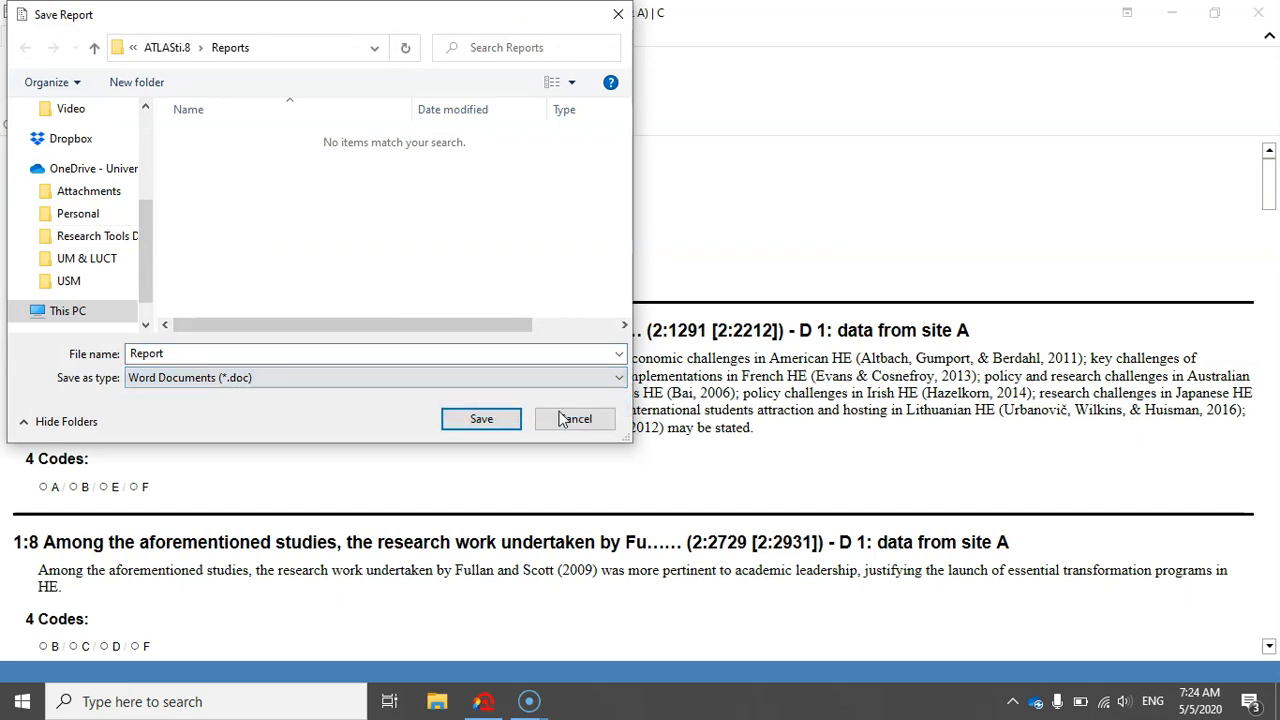
pyautogui.click(572, 420)
pyautogui.click(1258, 12)
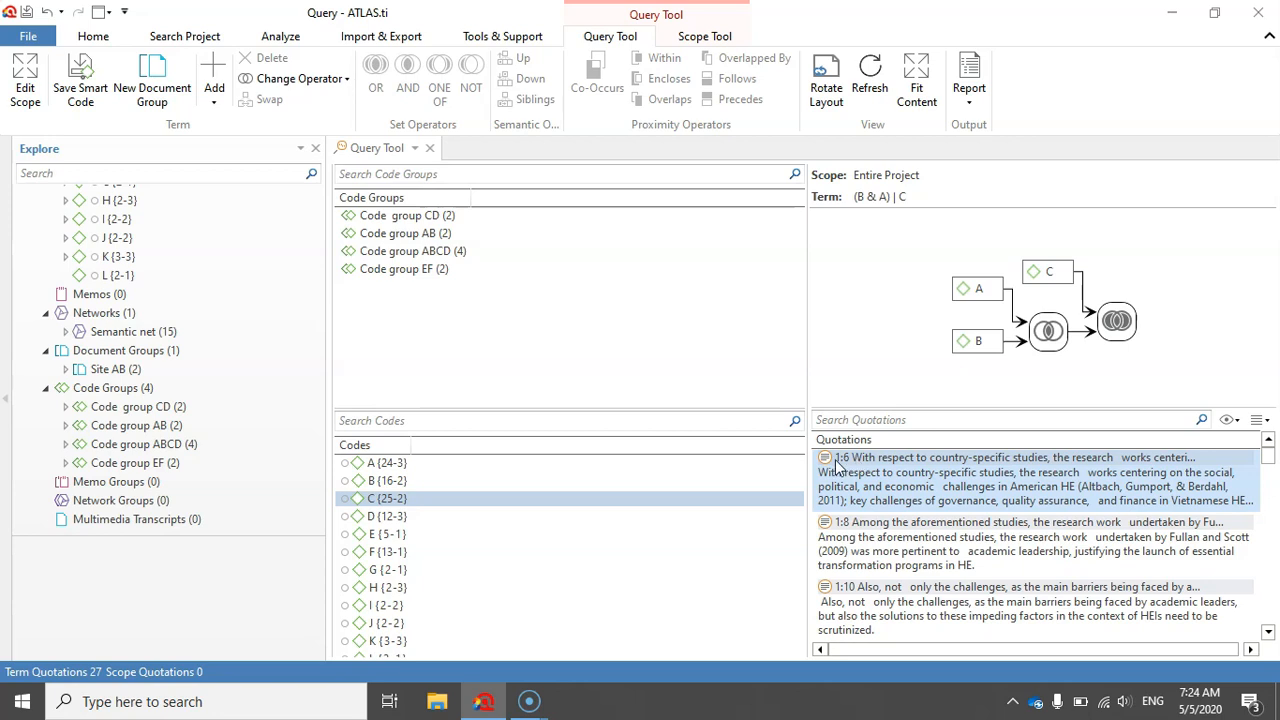
# - Create a document group named "group based on query" from the query results and select it among the project's document groups
pyautogui.moveTo(1260, 462); pyautogui.dragTo(1272, 516)
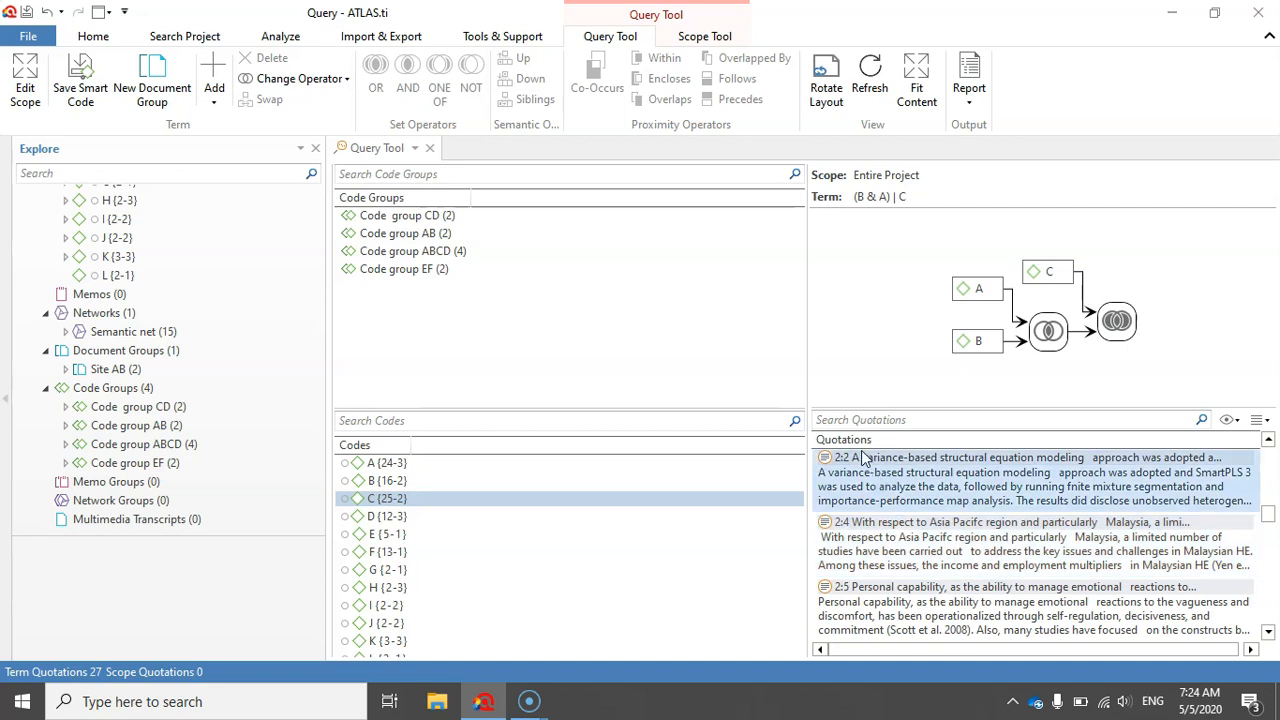
pyautogui.moveTo(1268, 514); pyautogui.dragTo(1272, 566)
pyautogui.scroll(-8, 1025, 597)
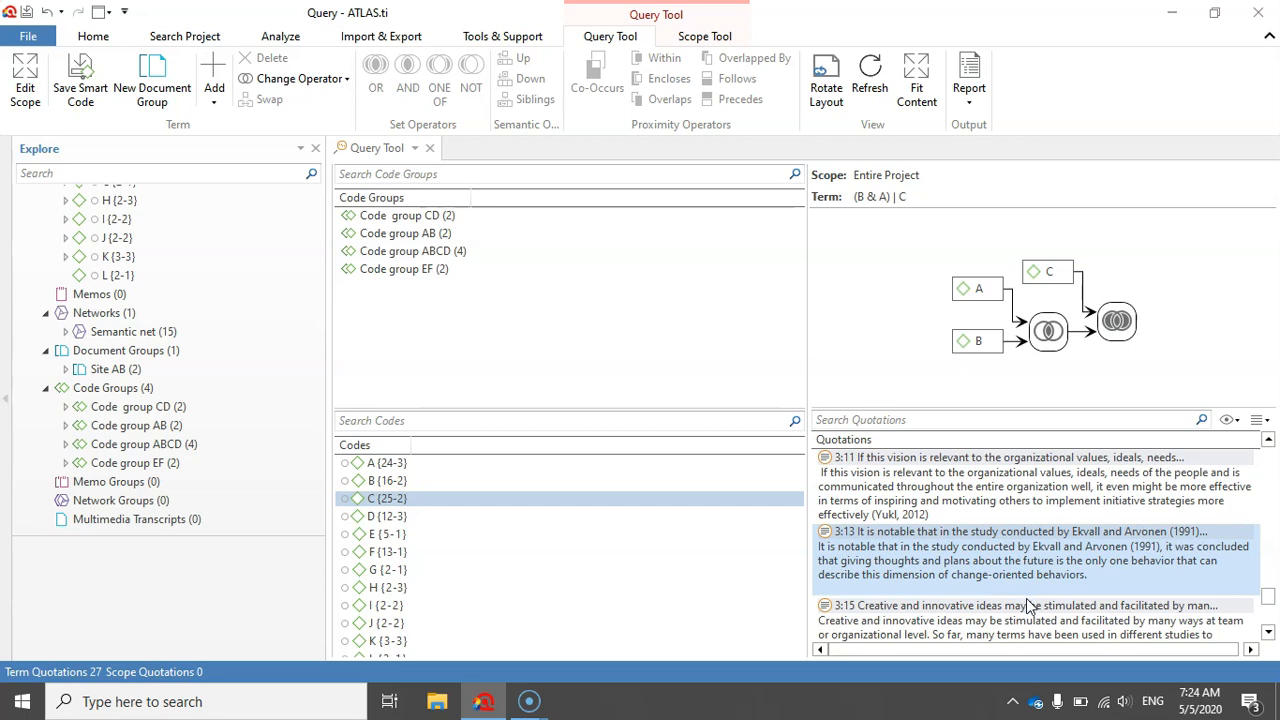
pyautogui.click(145, 68)
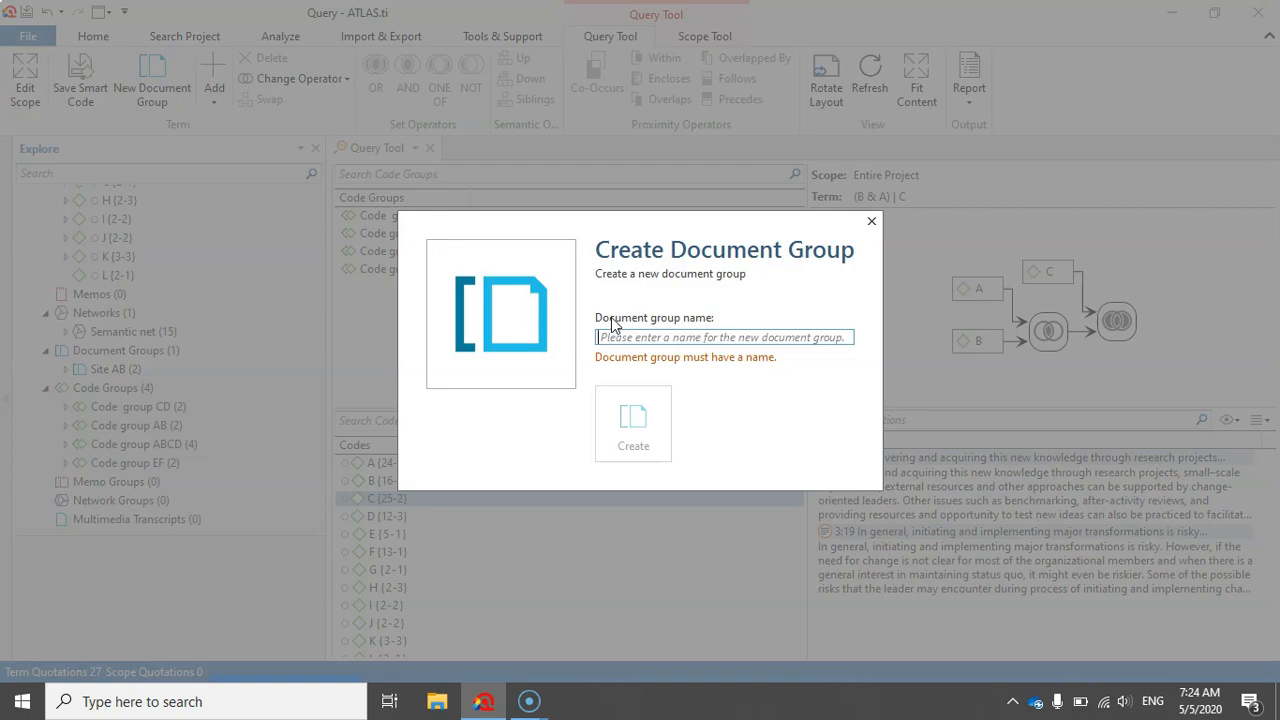
pyautogui.write('group based on query')
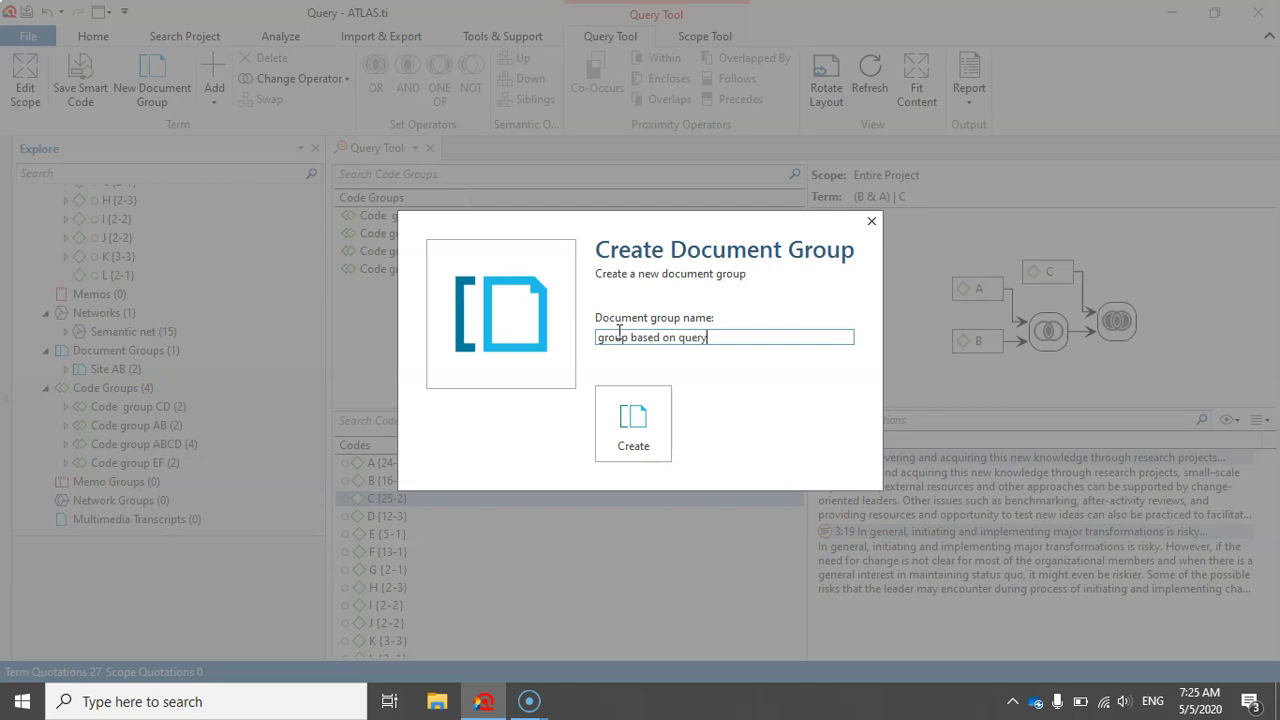
pyautogui.click(629, 425)
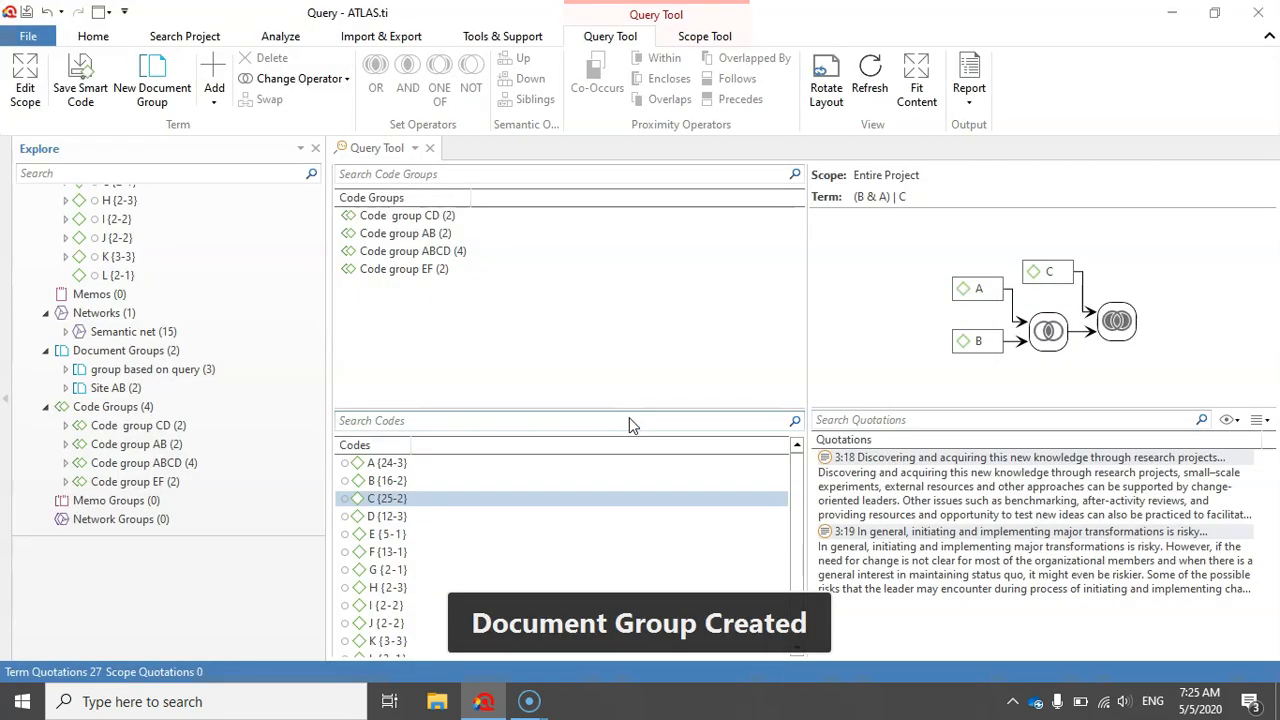
pyautogui.click(58, 352)
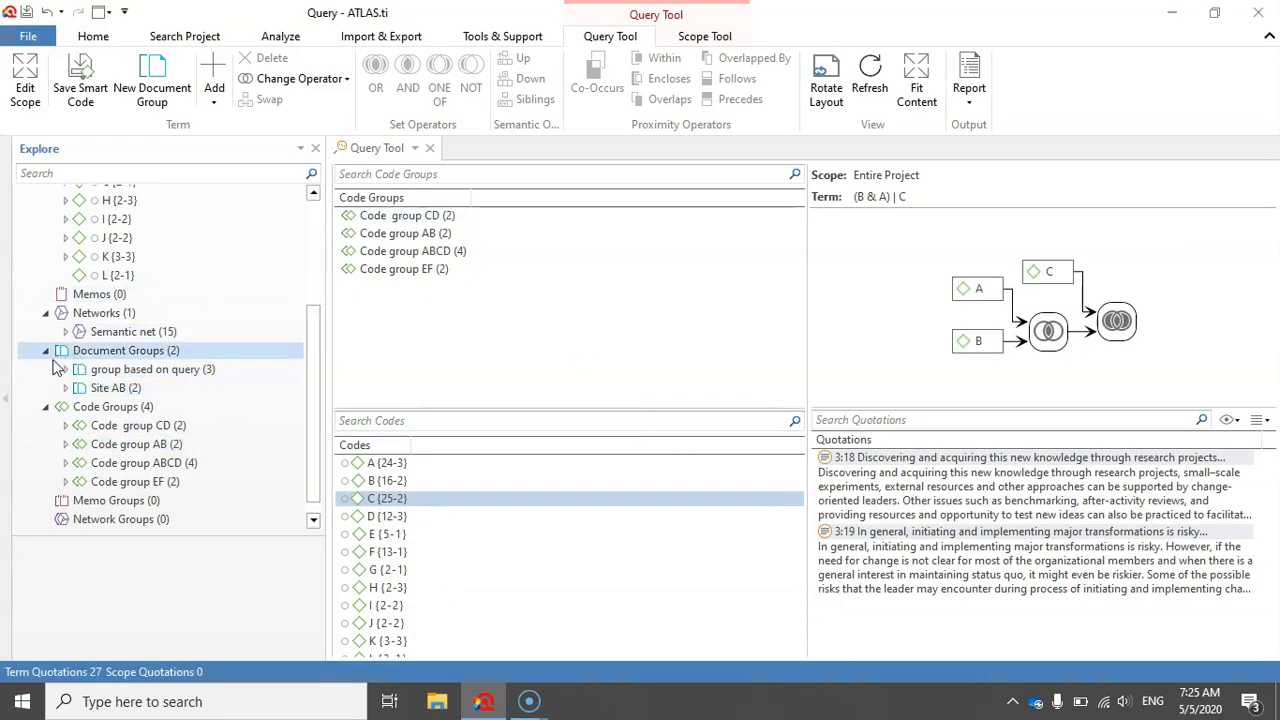
pyautogui.click(103, 370)
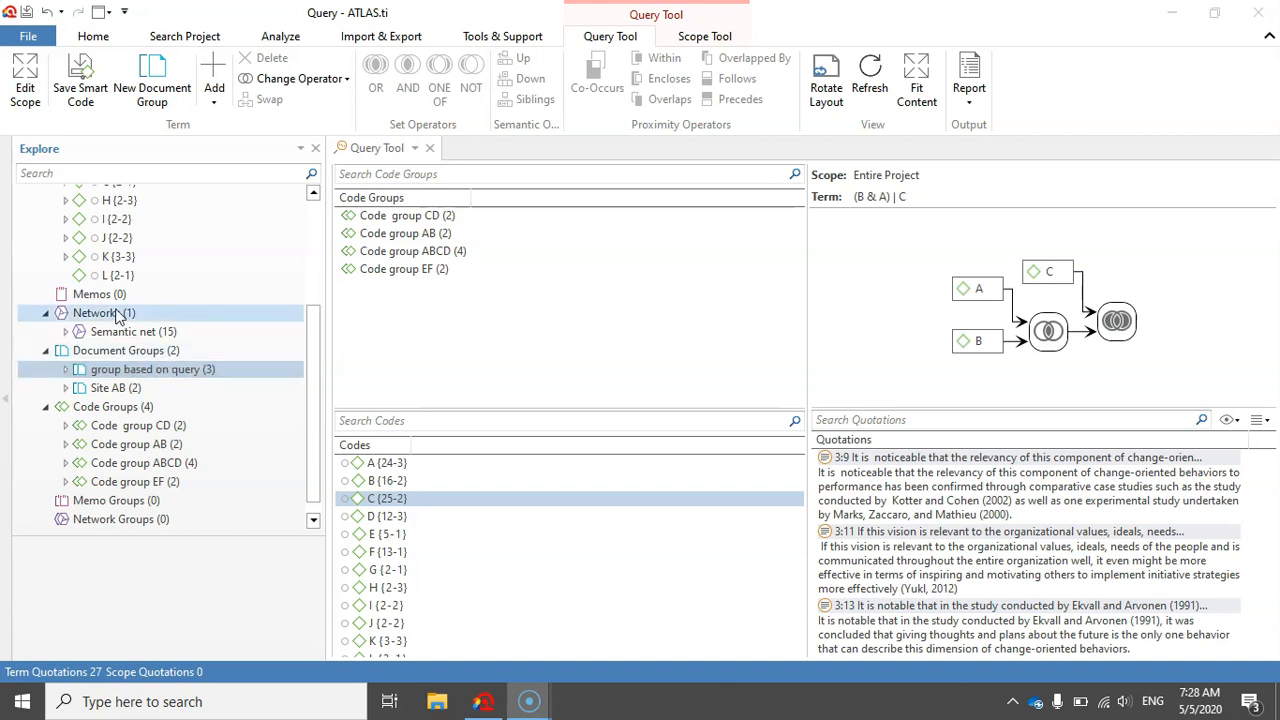
# - Open the query scope for editing and narrow the code lists so the whole query graph fits in view
pyautogui.click(25, 80)
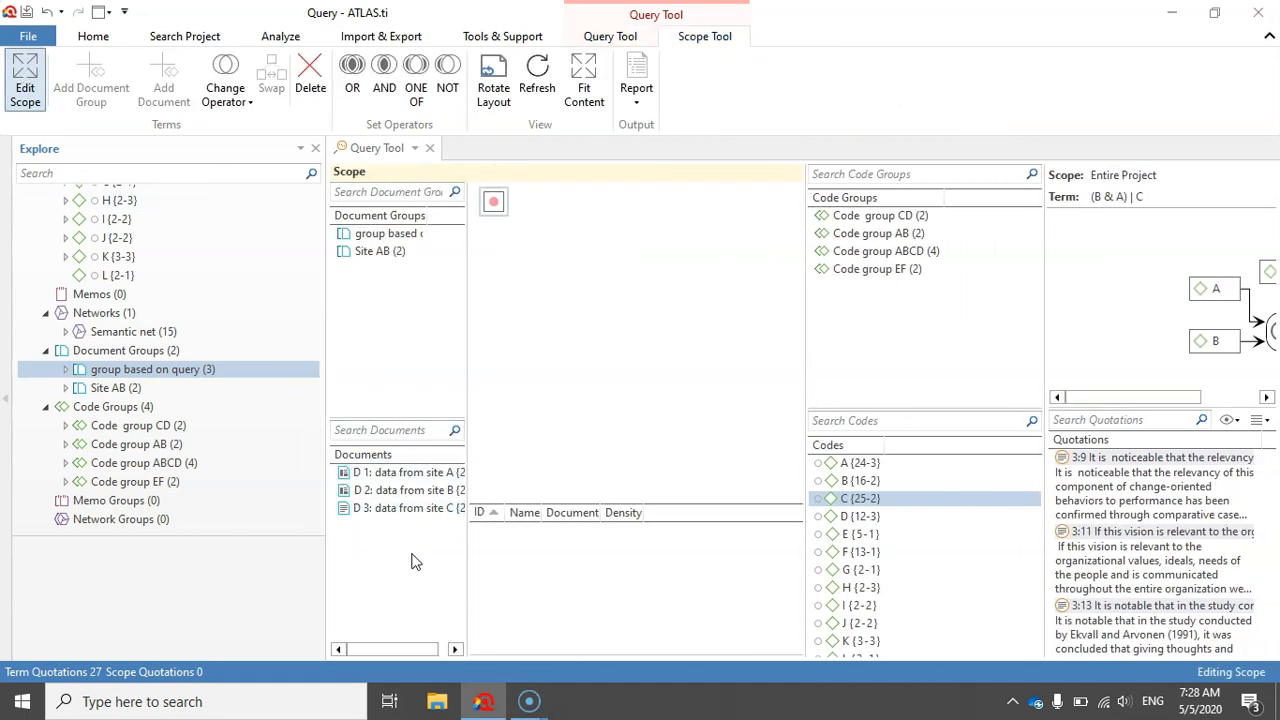
pyautogui.moveTo(1117, 397); pyautogui.dragTo(1157, 400)
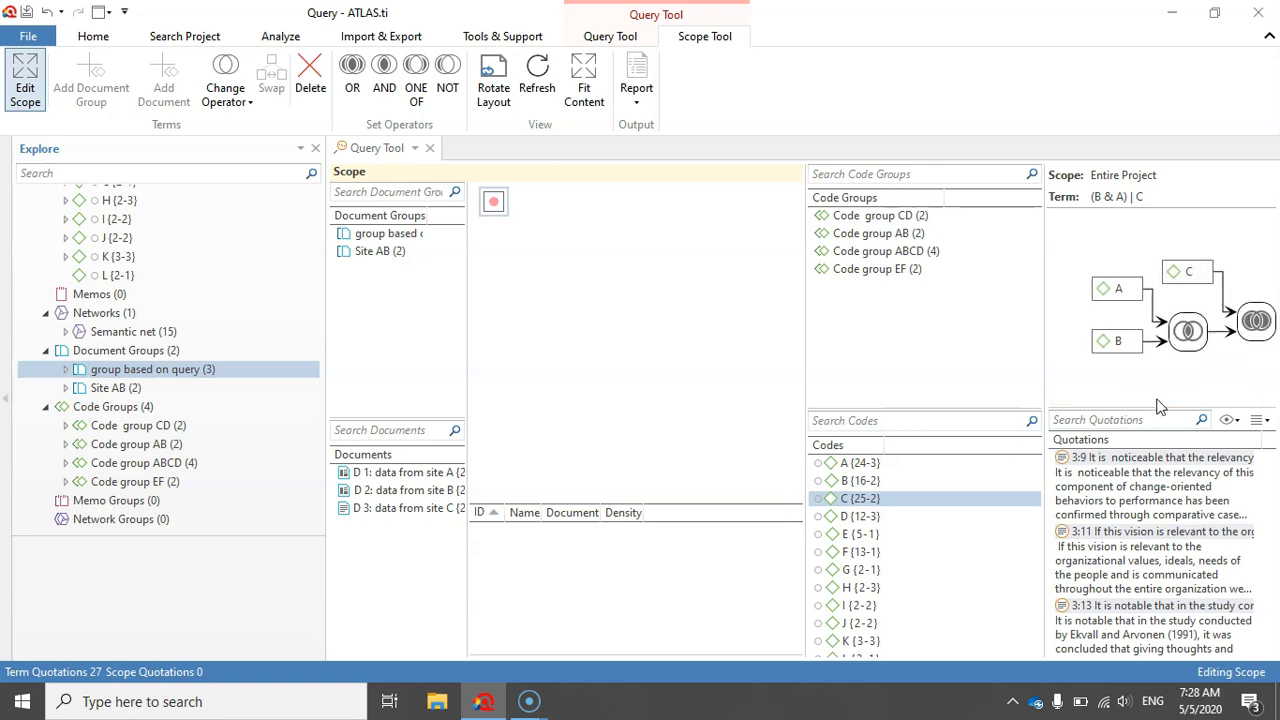
pyautogui.moveTo(1044, 326); pyautogui.dragTo(670, 348)
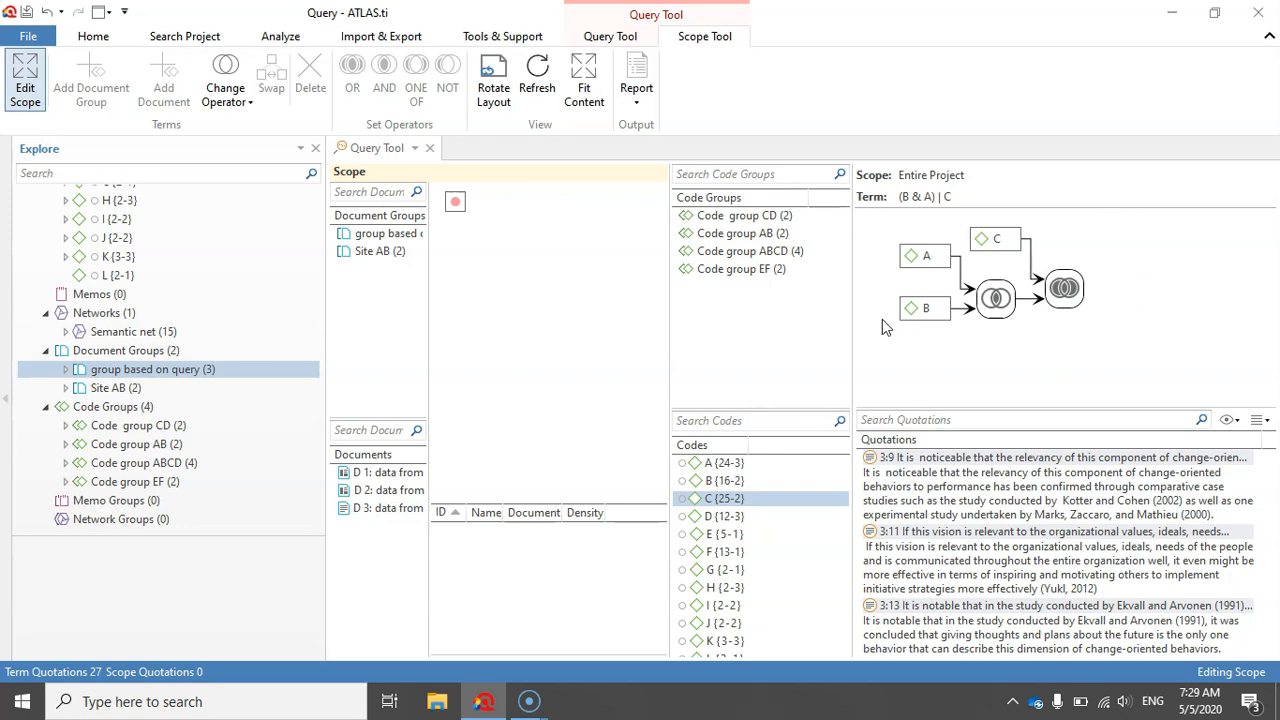
# - Restrict the query scope to "data from site A" OR "data from site C" and look through the resulting quotations
pyautogui.doubleClick(368, 476)
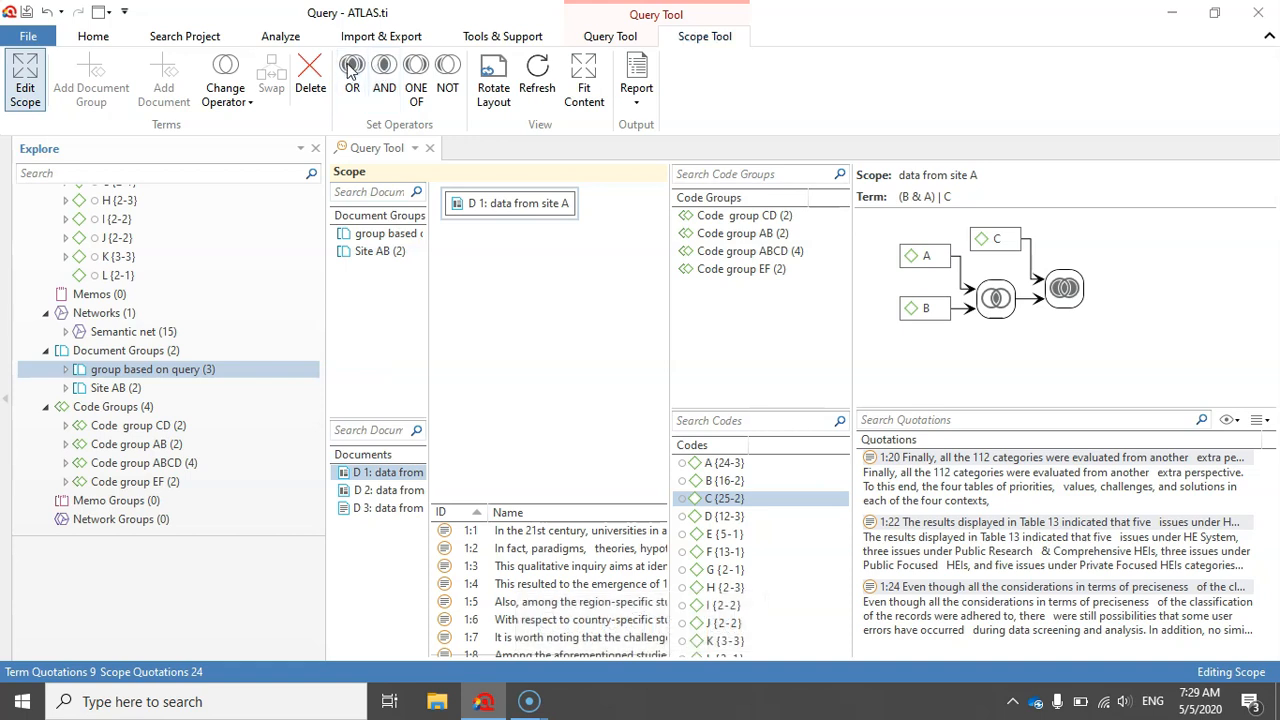
pyautogui.click(350, 66)
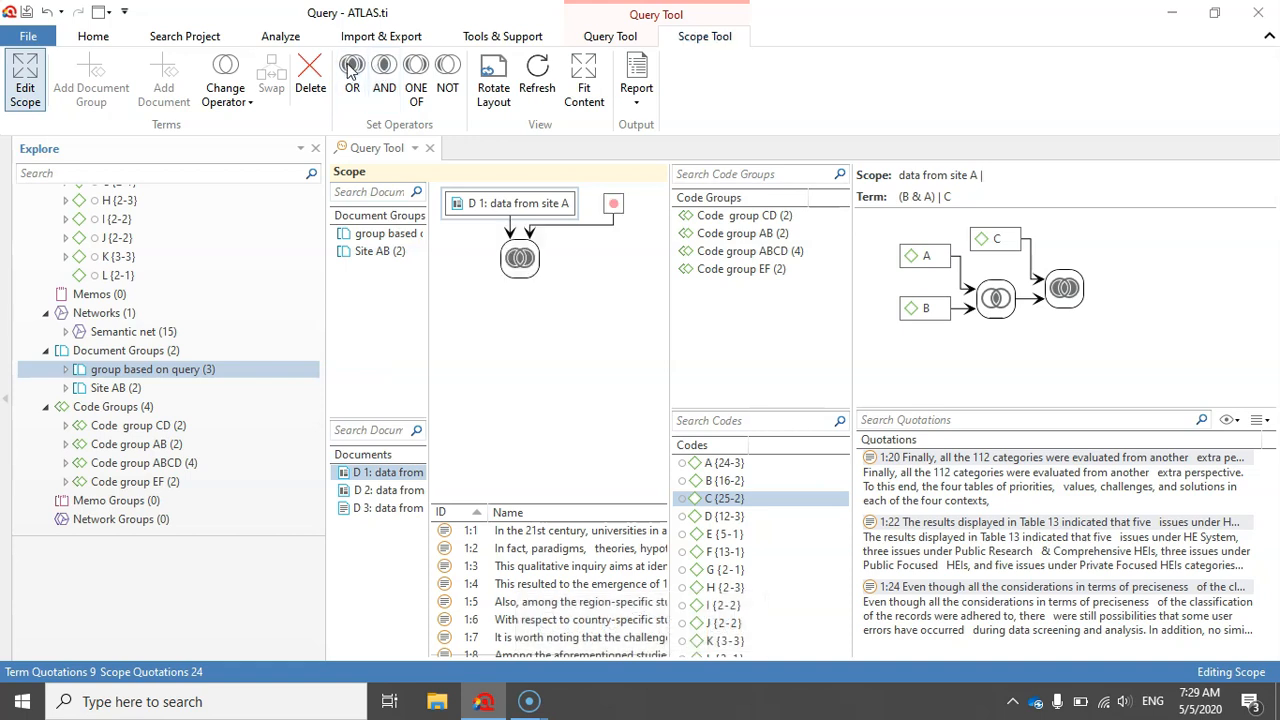
pyautogui.doubleClick(376, 508)
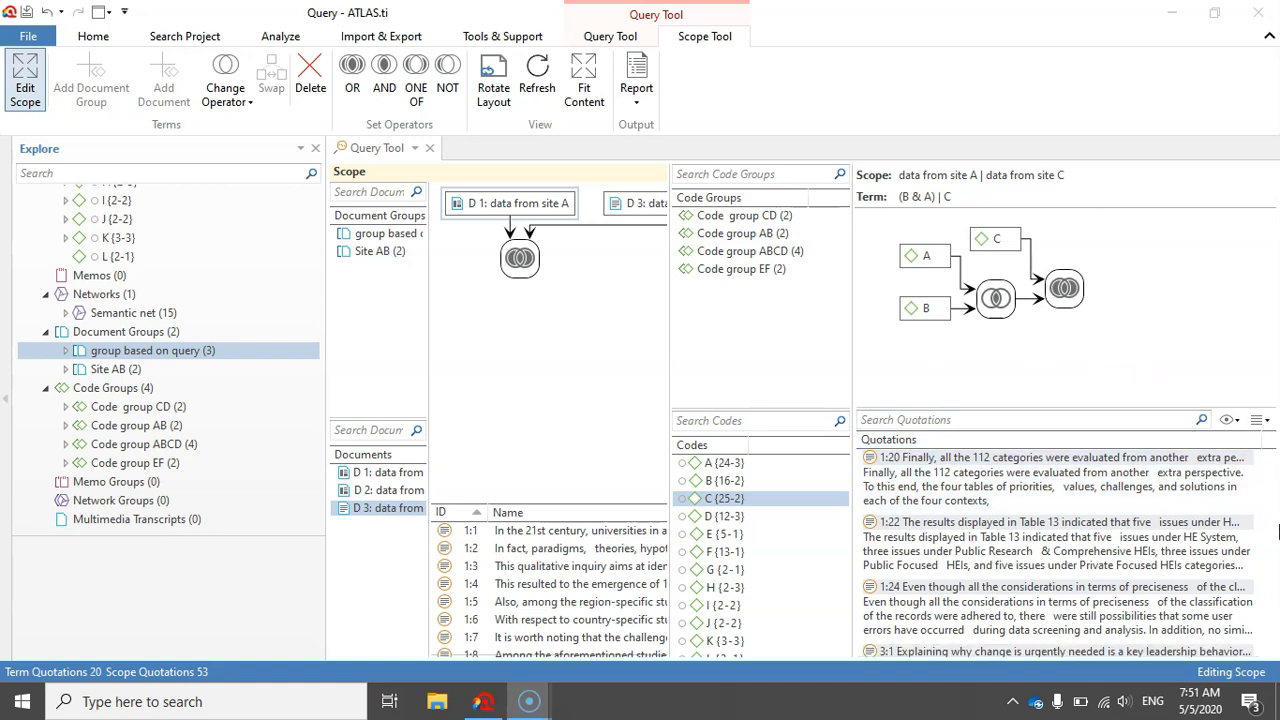
pyautogui.scroll(5, 1275, 515)
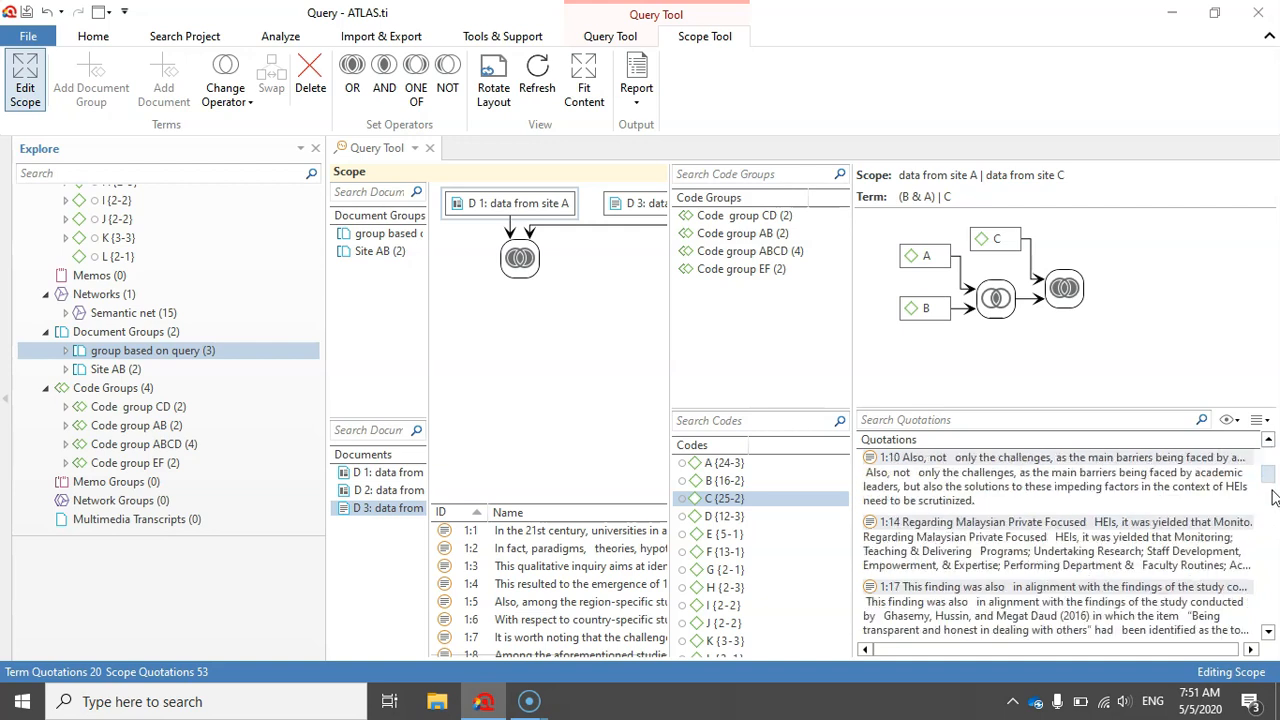
pyautogui.moveTo(1268, 476); pyautogui.dragTo(1275, 627)
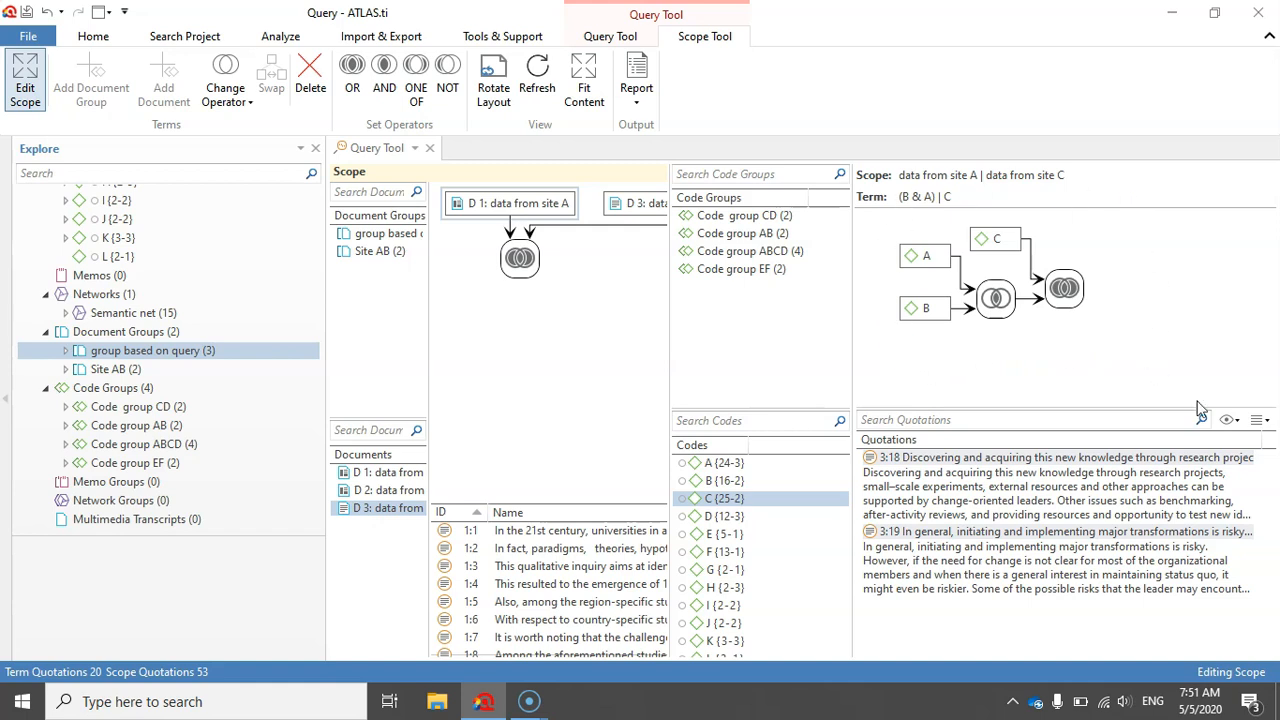
pyautogui.moveTo(1272, 615)
pyautogui.mouseDown()
pyautogui.moveTo(1263, 452)
pyautogui.moveTo(1270, 636)
pyautogui.mouseUp()
# - Save the query as a smart code named "(B & A) | C"
pyautogui.click(597, 42)
pyautogui.click(78, 72)
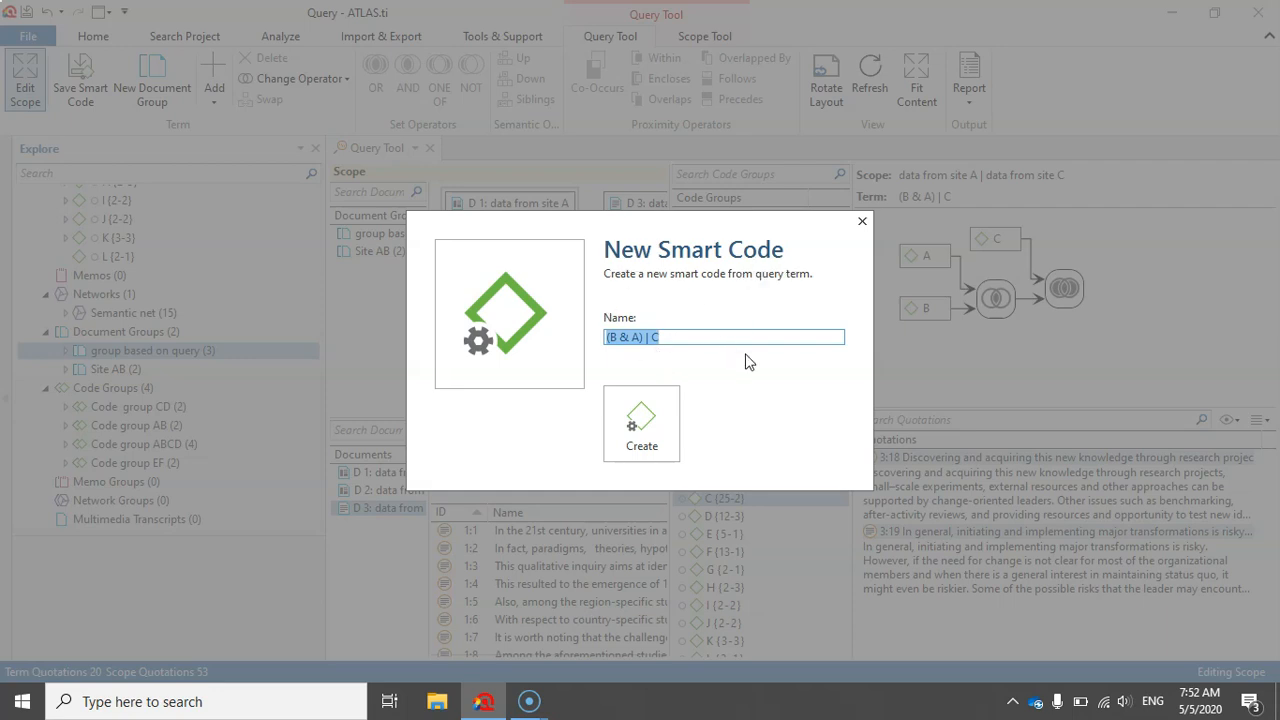
pyautogui.click(647, 413)
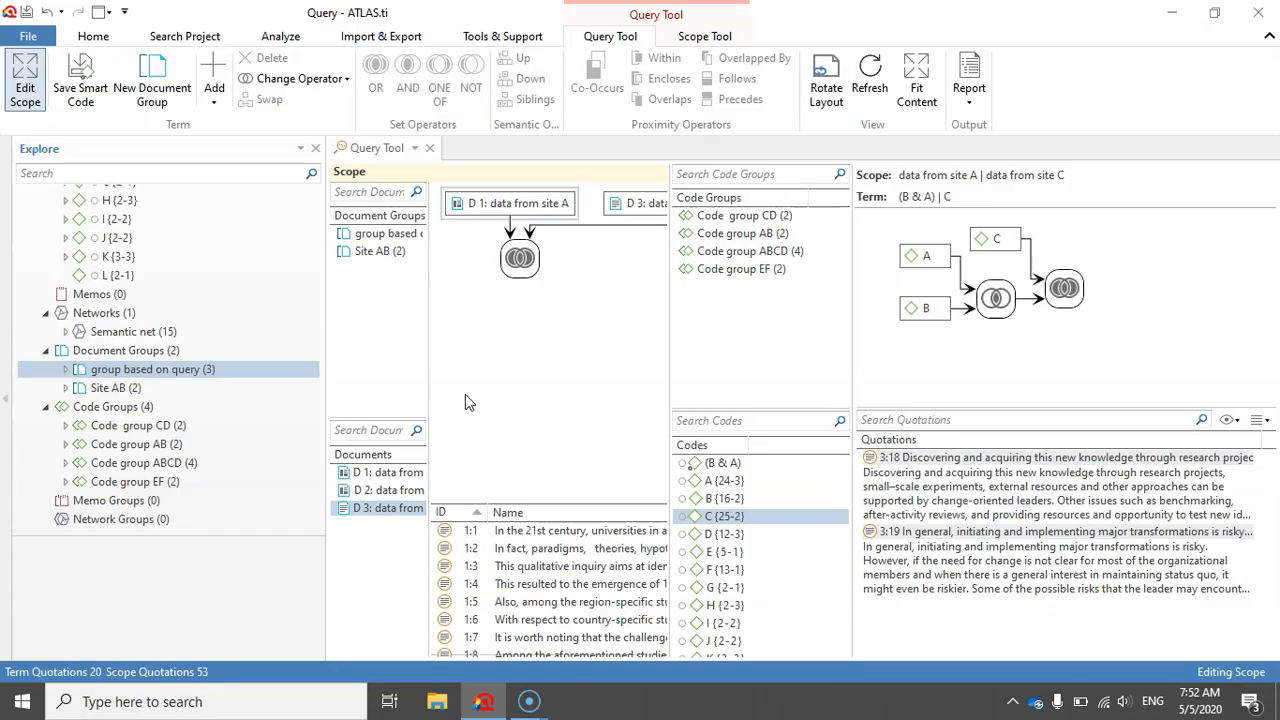
# - Find the (B & A) | C smart code among the project's codes and open its list of quotations
pyautogui.scroll(4, 205, 298)
pyautogui.click(120, 252)
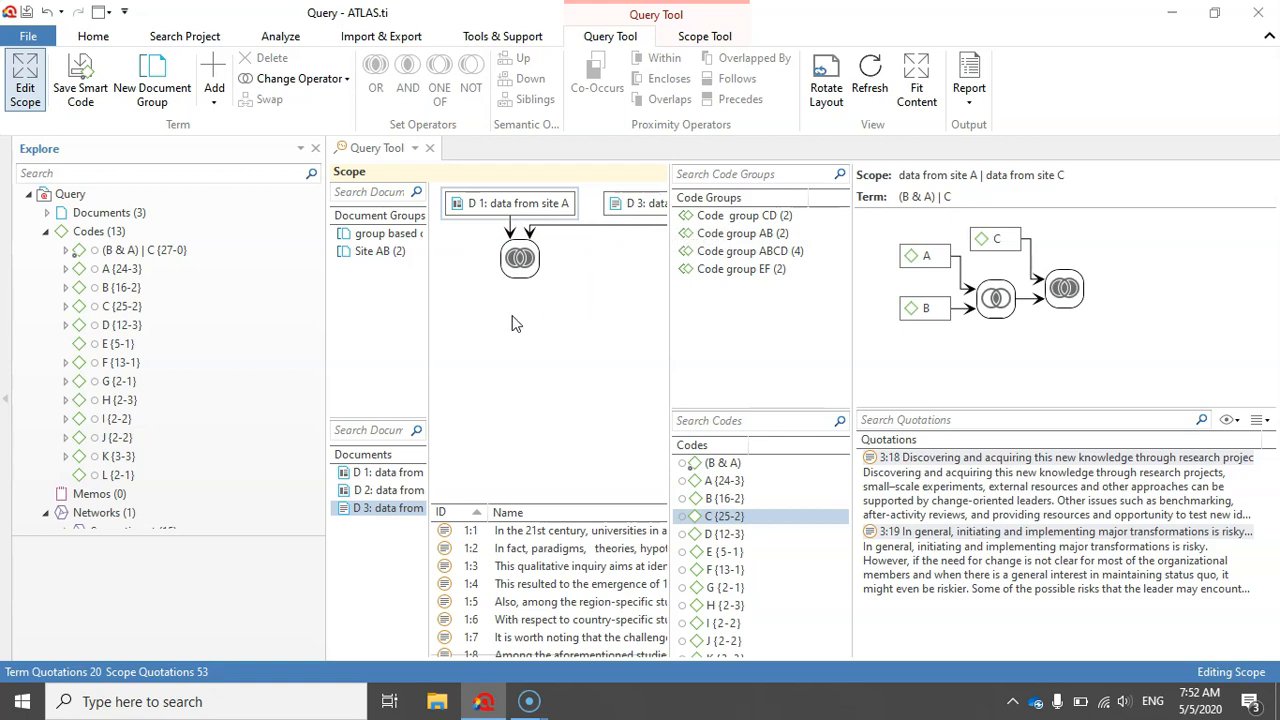
pyautogui.moveTo(1272, 614)
pyautogui.mouseDown()
pyautogui.moveTo(1272, 450)
pyautogui.moveTo(1272, 620)
pyautogui.mouseUp()
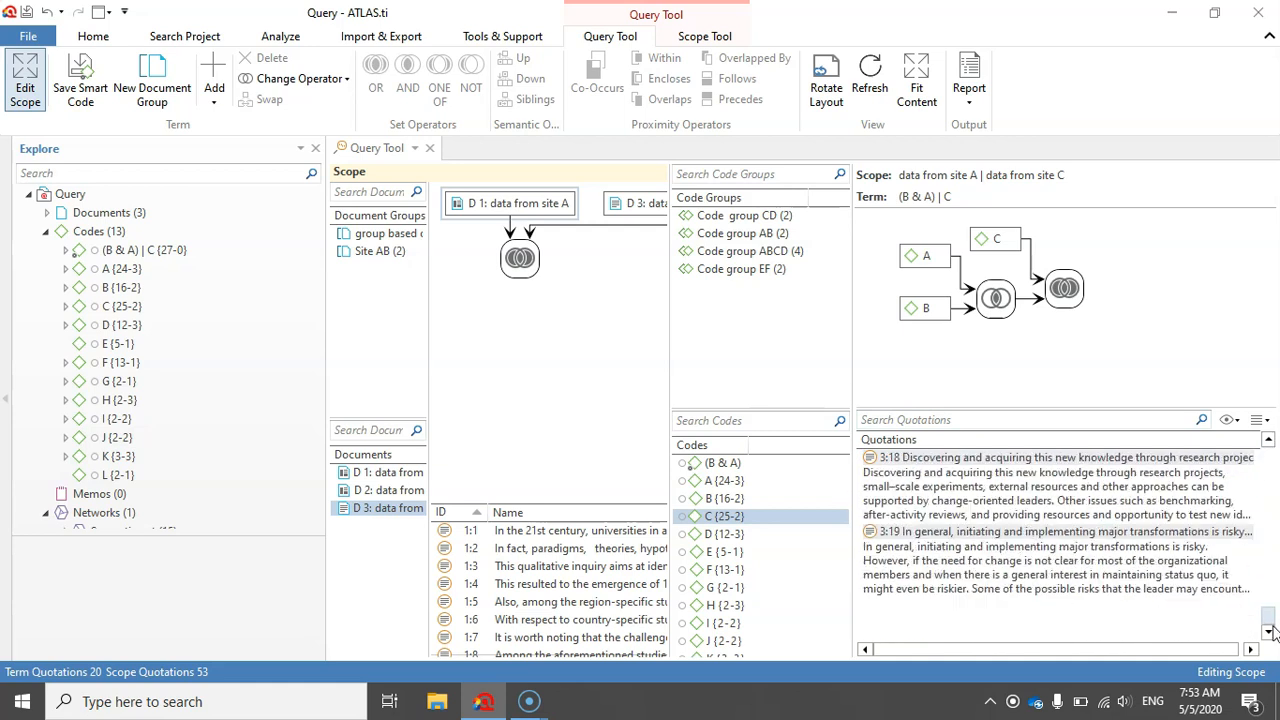
pyautogui.doubleClick(137, 255)
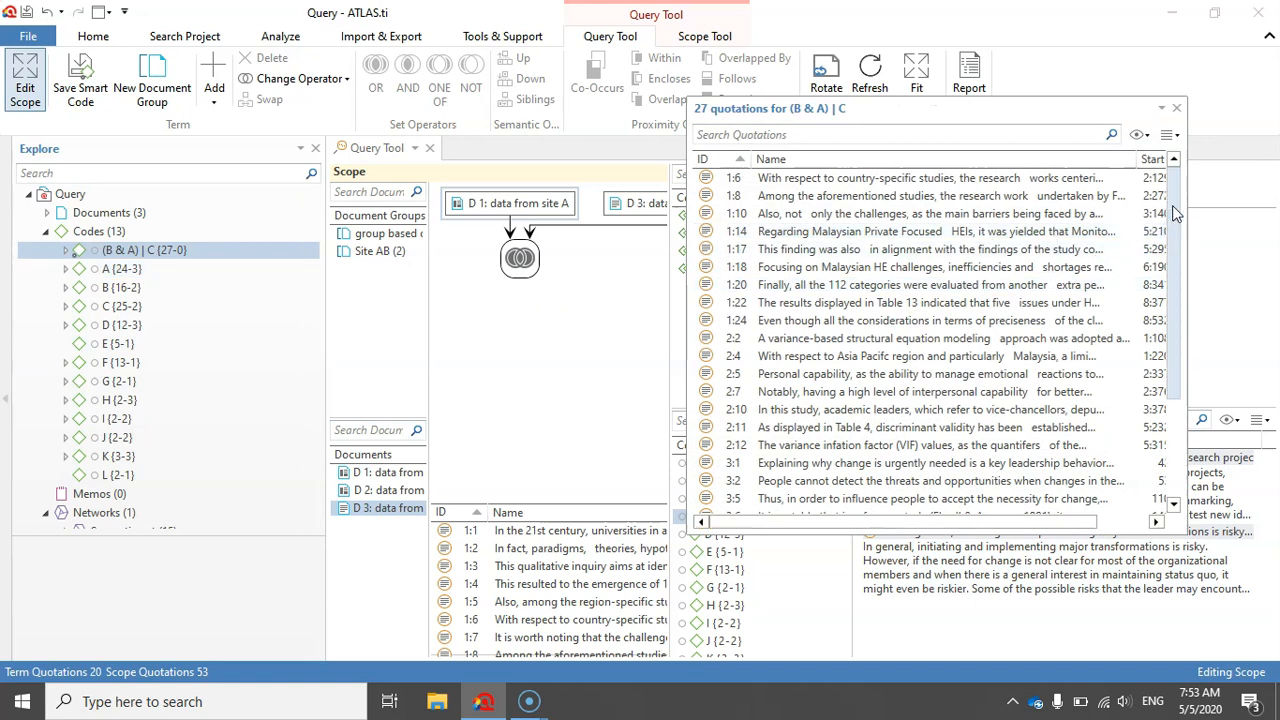
pyautogui.scroll(-2, 1150, 230)
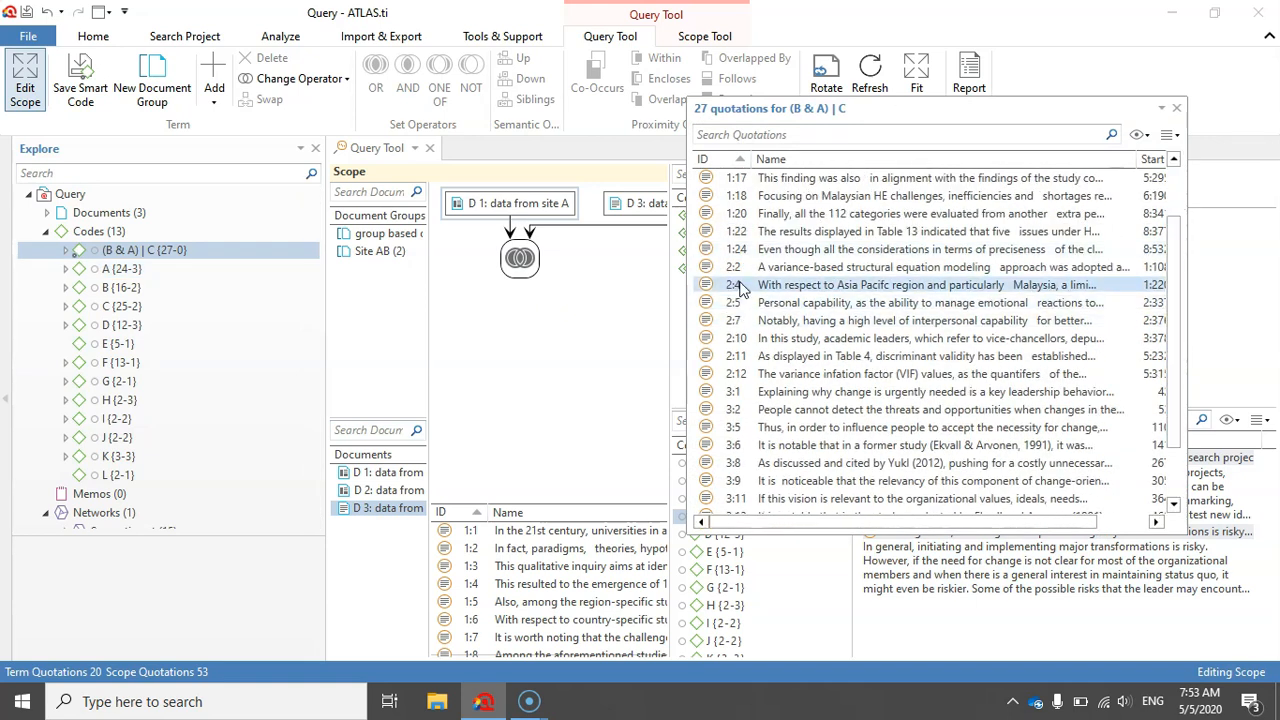
# - View the smart code's quotations up to 2:12 in the site B document, close the list and return to the query
pyautogui.doubleClick(745, 268)
pyautogui.click(752, 288)
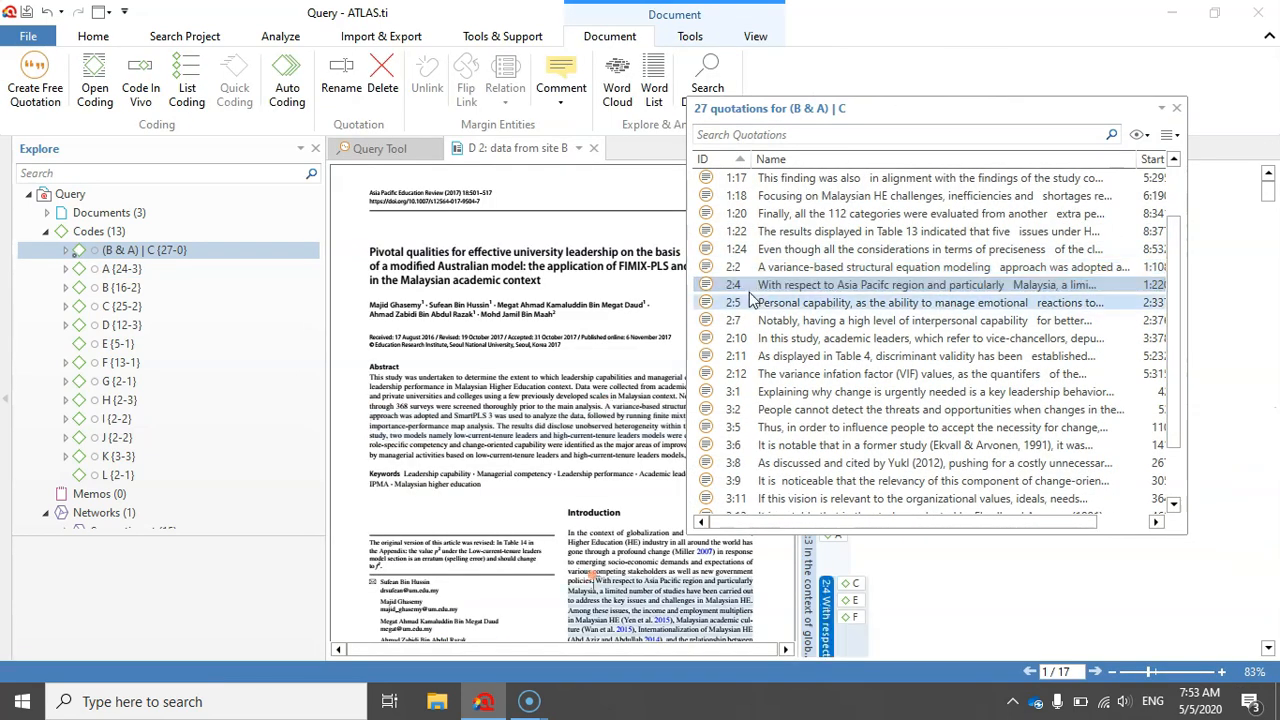
pyautogui.click(752, 305)
pyautogui.click(753, 323)
pyautogui.click(754, 340)
pyautogui.click(754, 358)
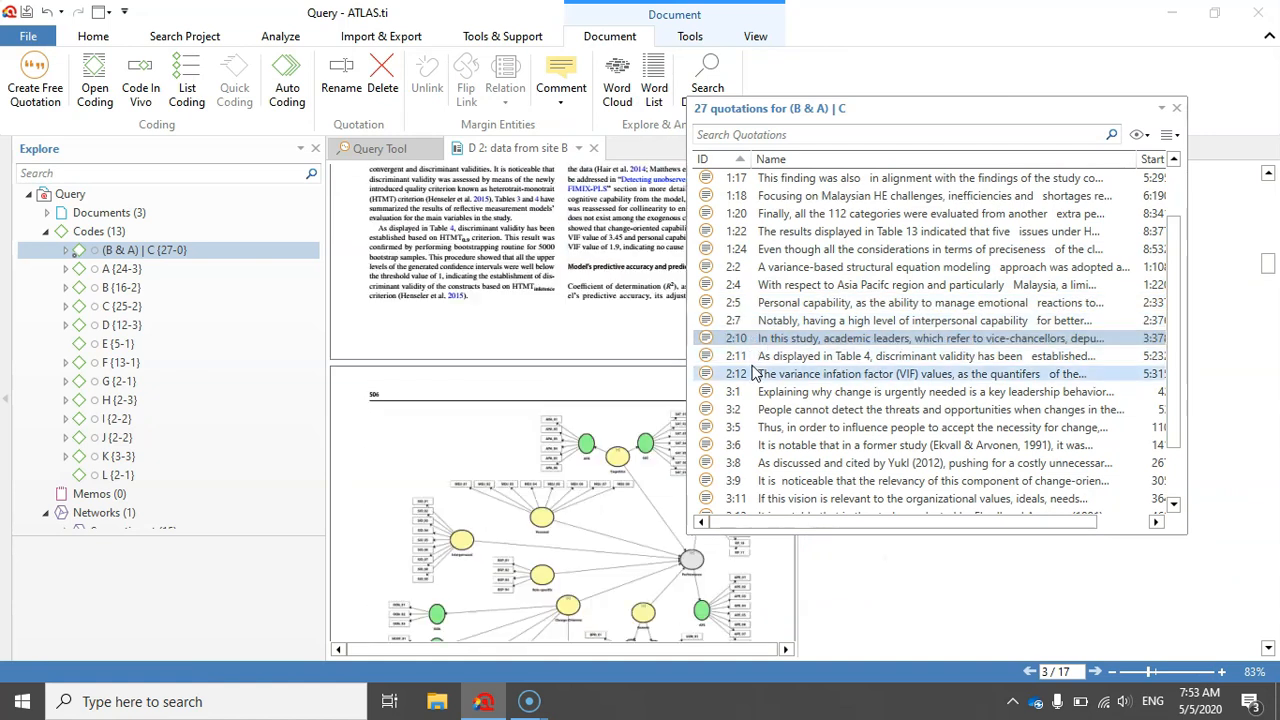
pyautogui.click(754, 375)
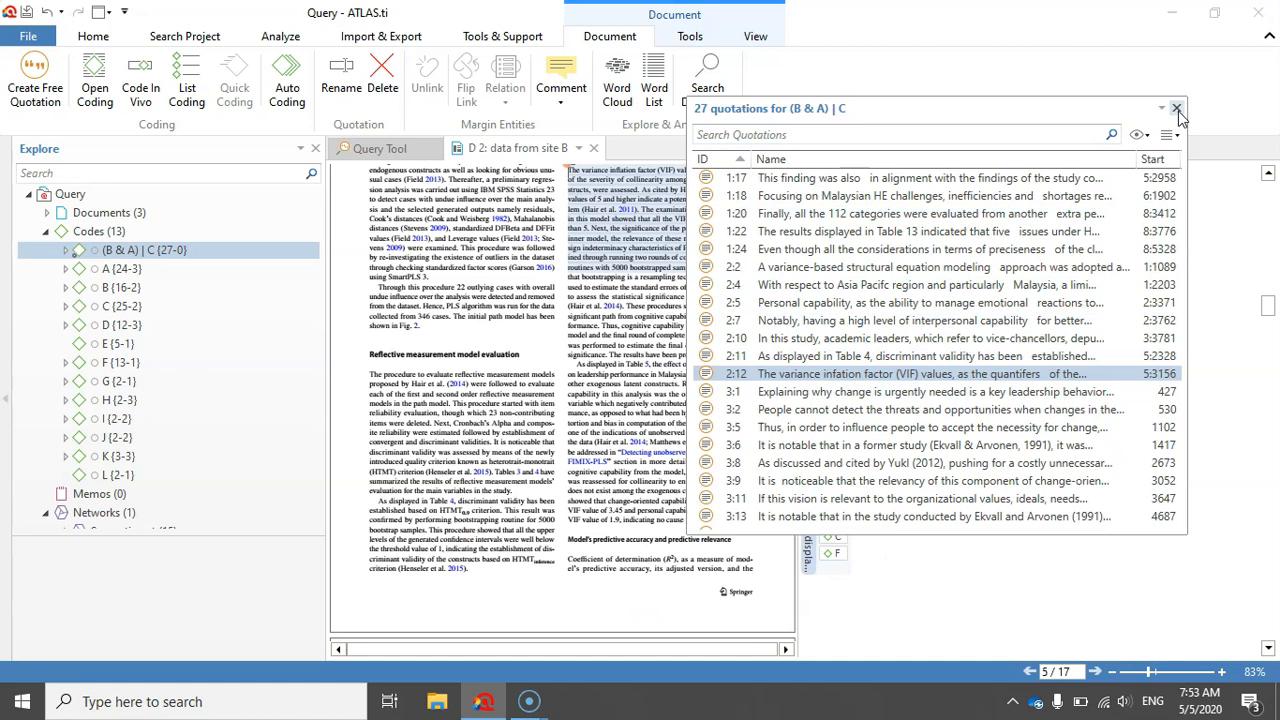
pyautogui.click(1177, 108)
pyautogui.click(376, 148)
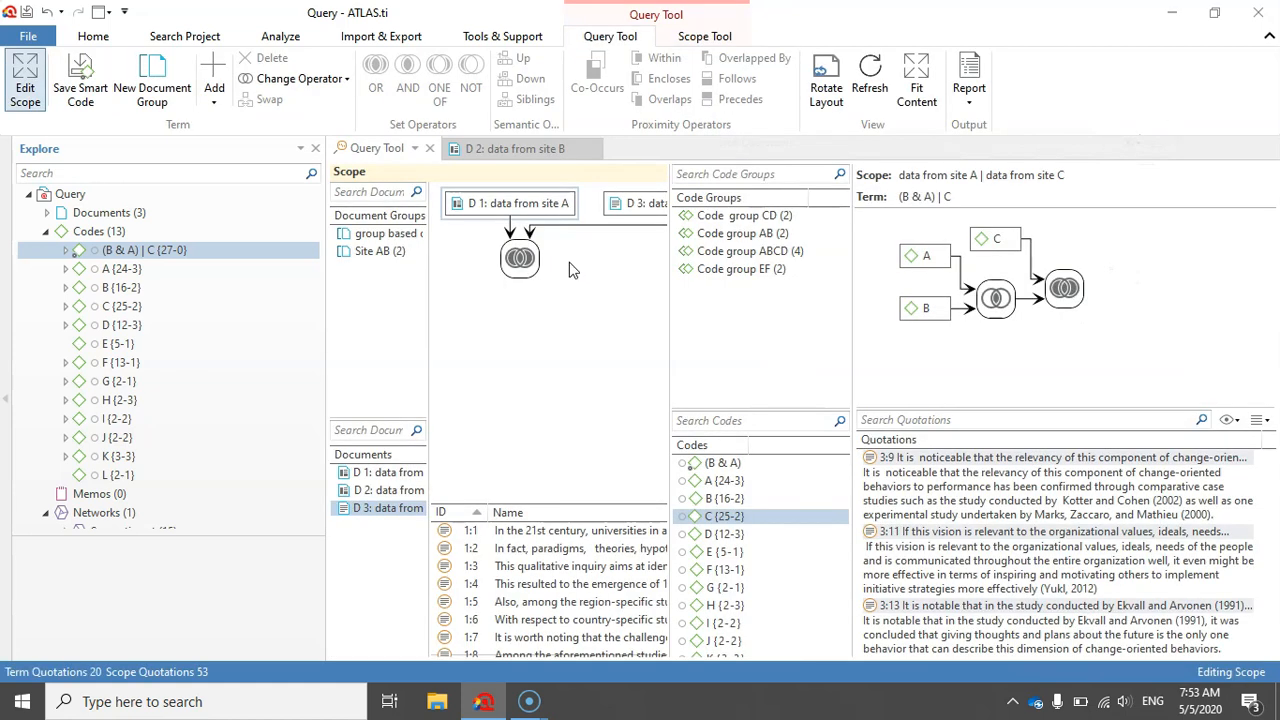